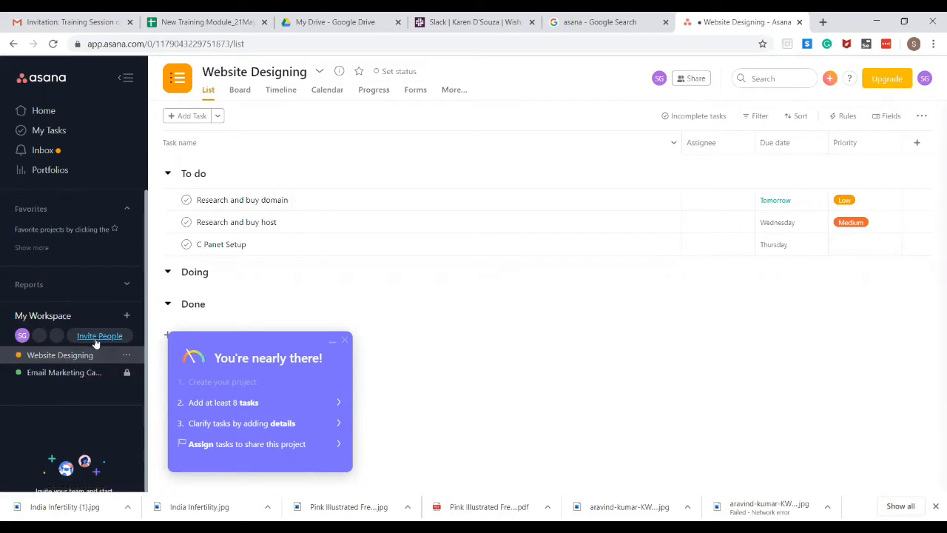
Send a workspace invitation to the teammate's e-mail address, with Website Designing as their starting project
click(94, 337)
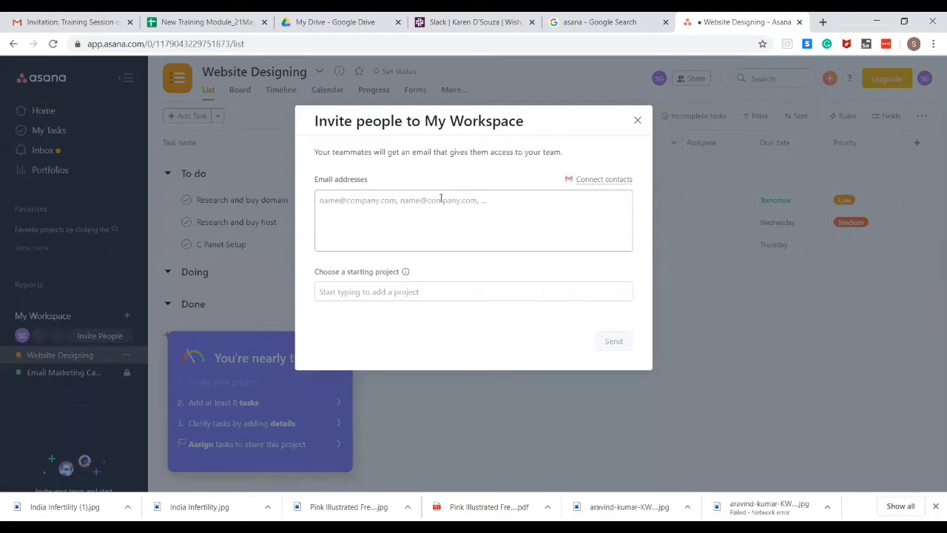
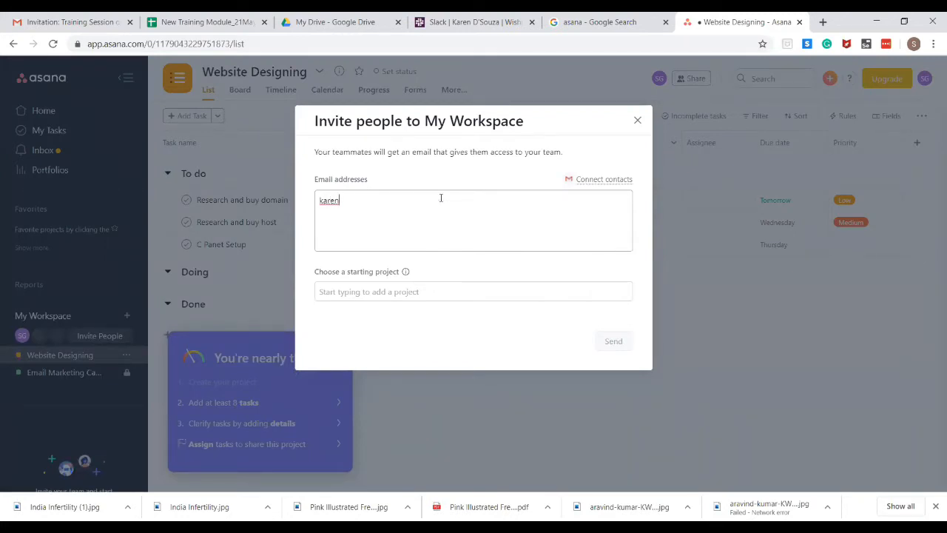
click(438, 291)
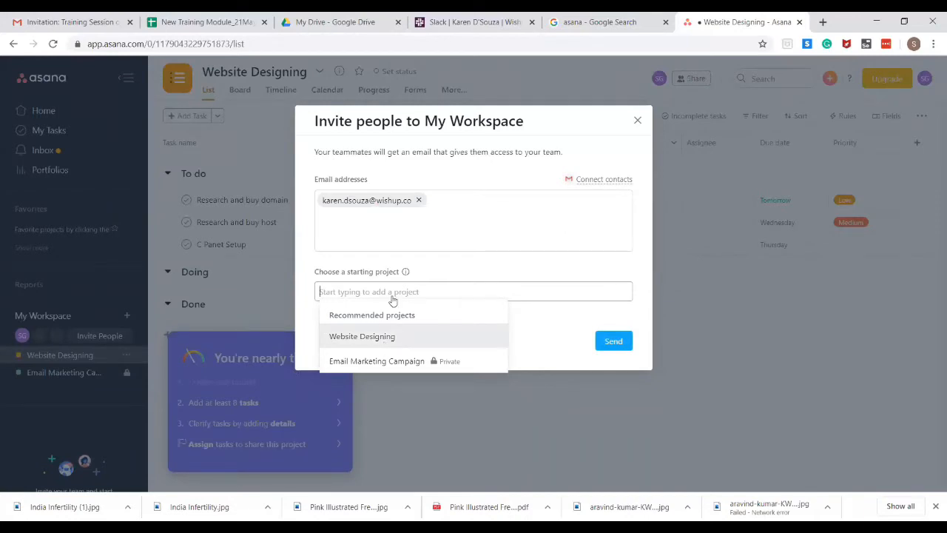
click(396, 339)
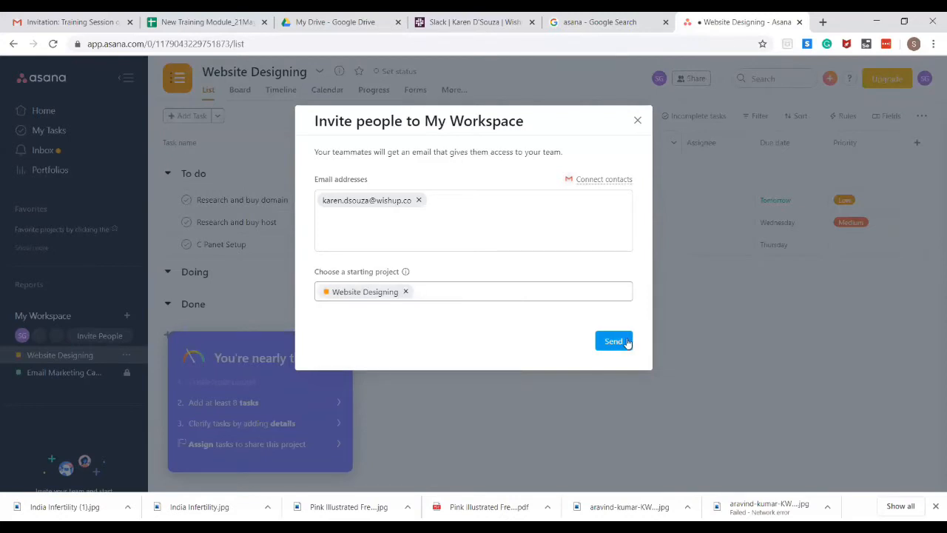
click(613, 341)
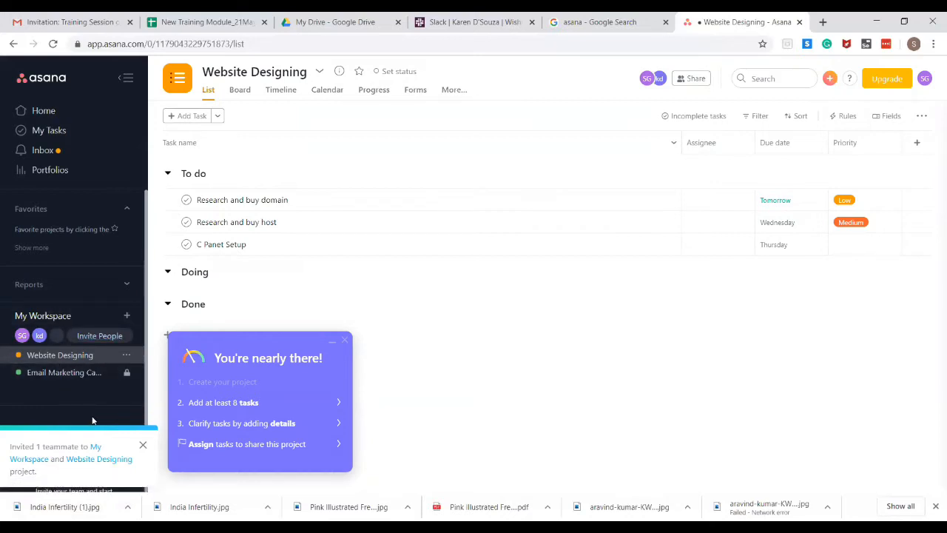
Start a new Blank project from the + menu beside My Workspace
click(127, 317)
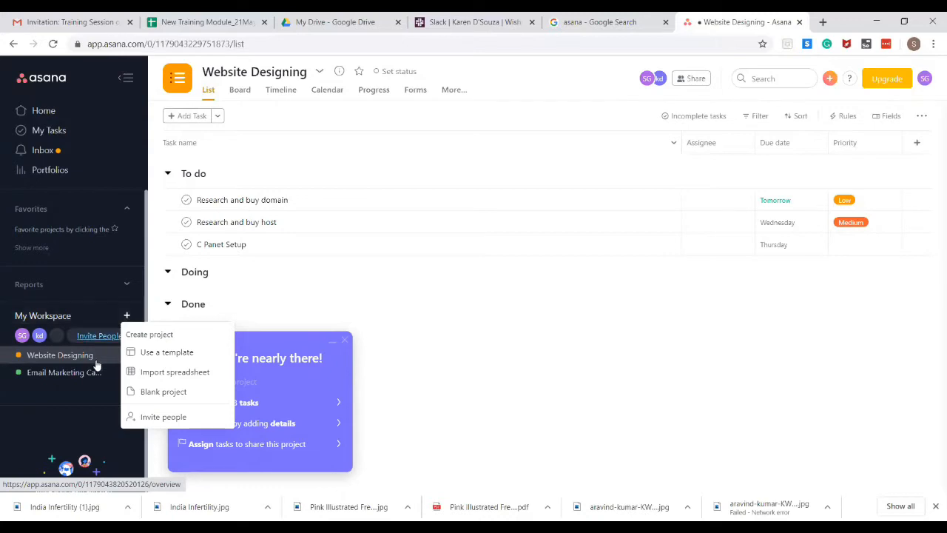
click(71, 413)
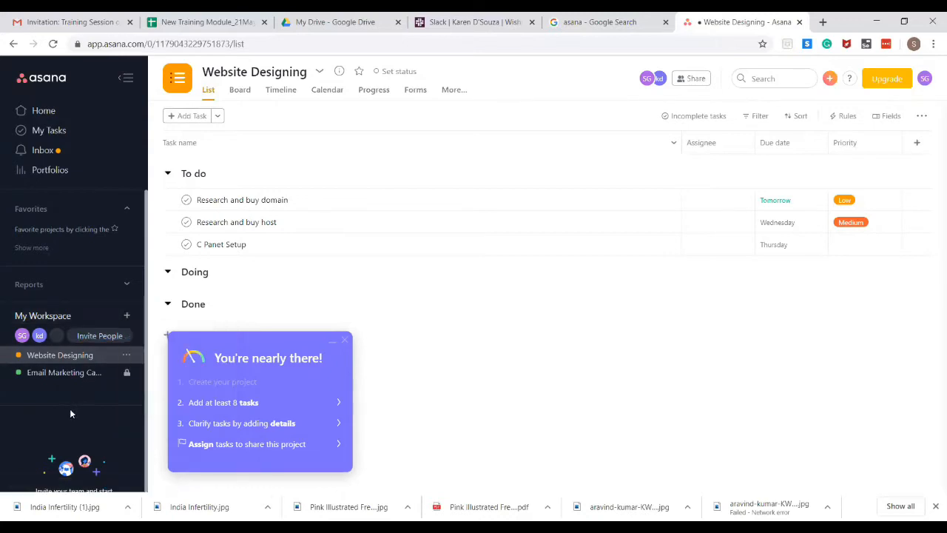
click(128, 317)
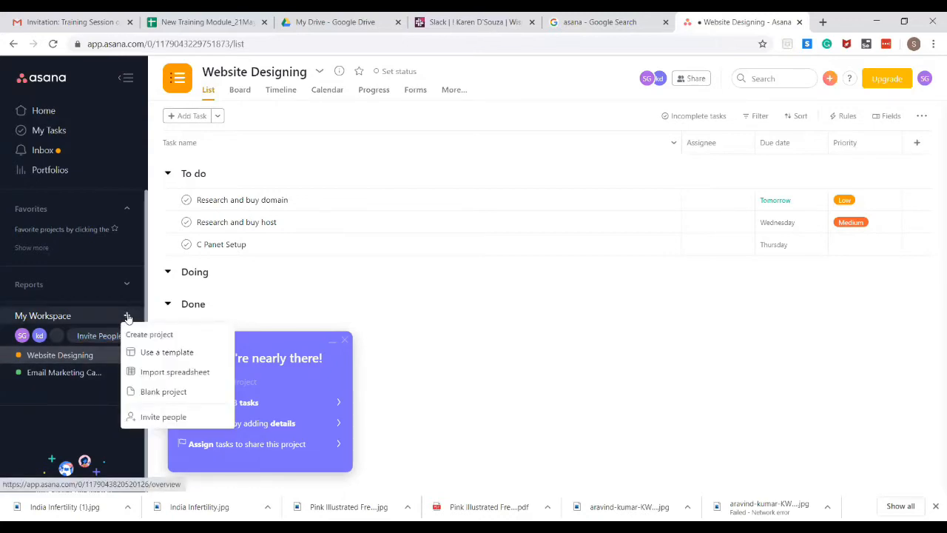
click(136, 395)
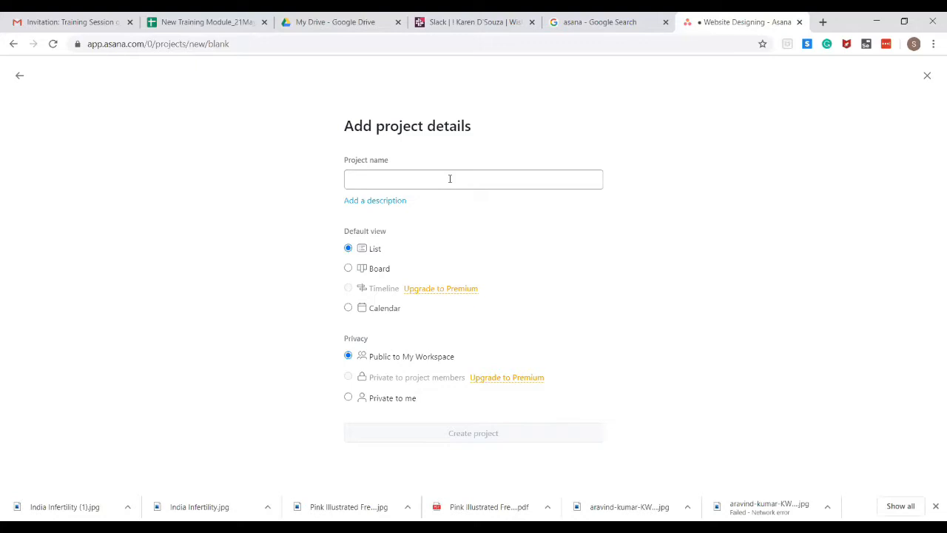
Name the project 'Content Calendar' and create it in List view, public to My Workspace
text(Cont)
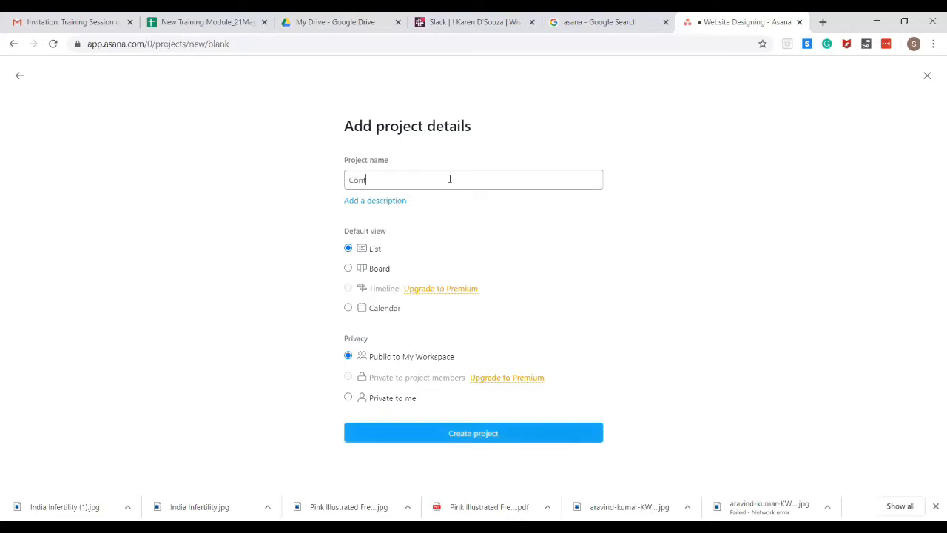
text(ent Calendar)
click(429, 440)
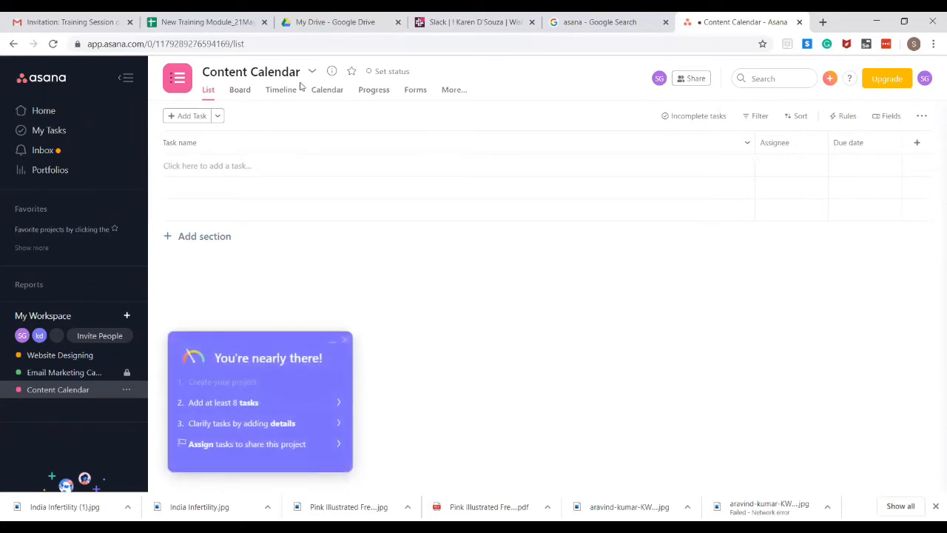
Add a 'Blog Post' task and a section named 'Another task'
click(188, 118)
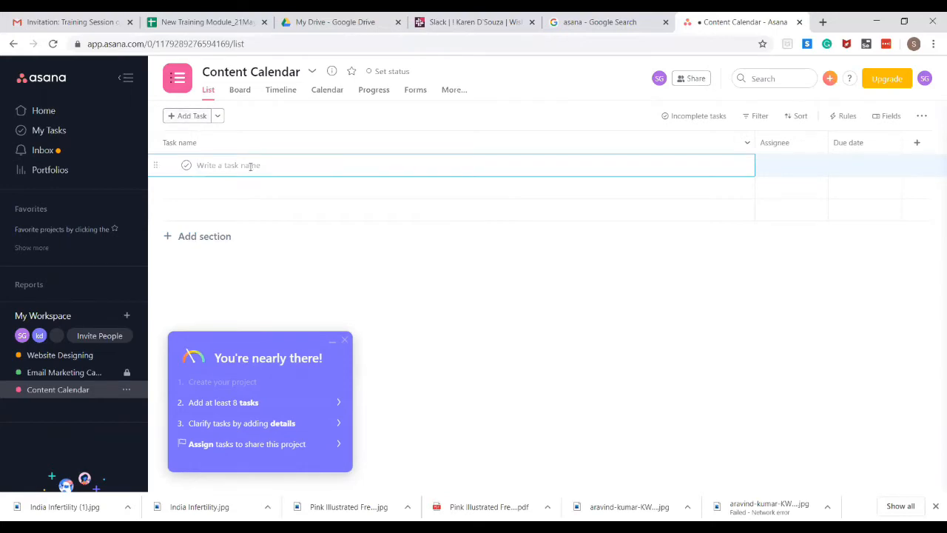
text(Blog Post)
click(218, 237)
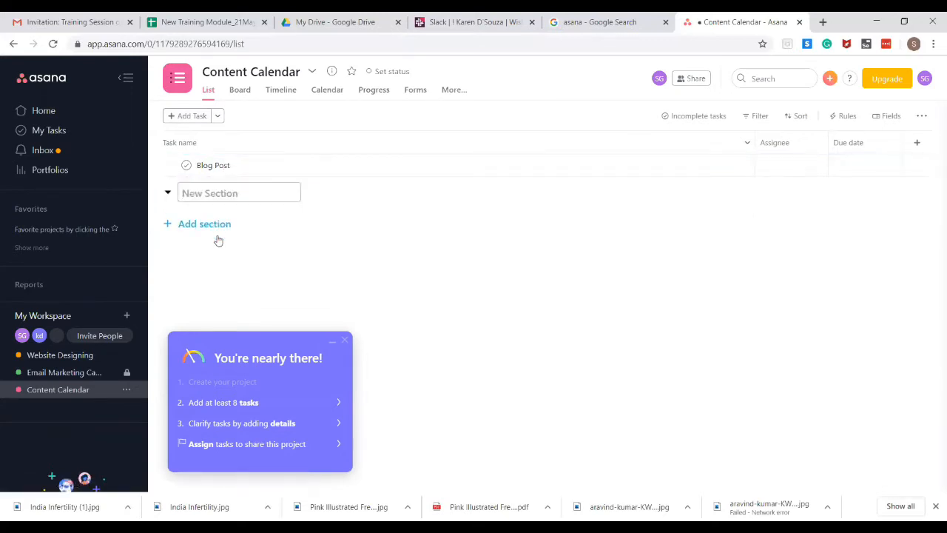
text(Another task)
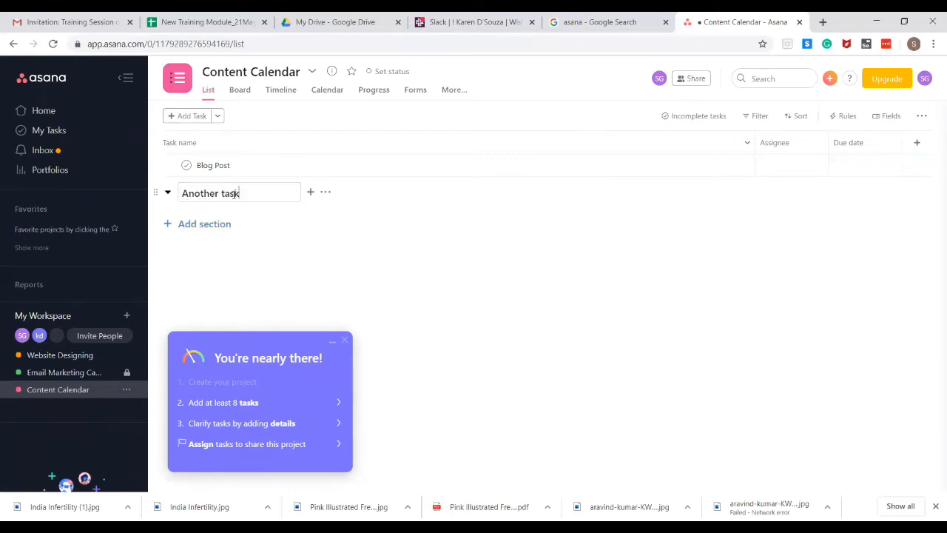
key(Return)
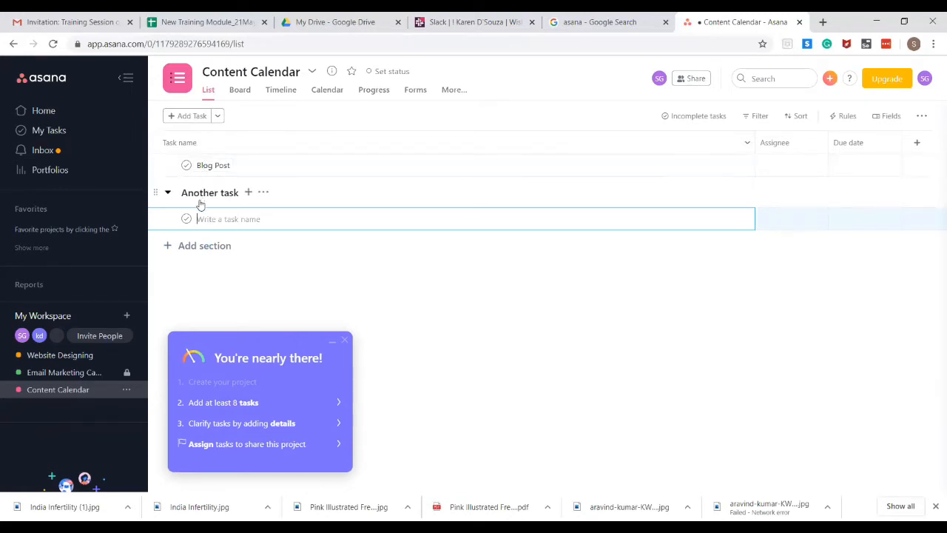
Add two more sections, left as Untitled Section
click(199, 247)
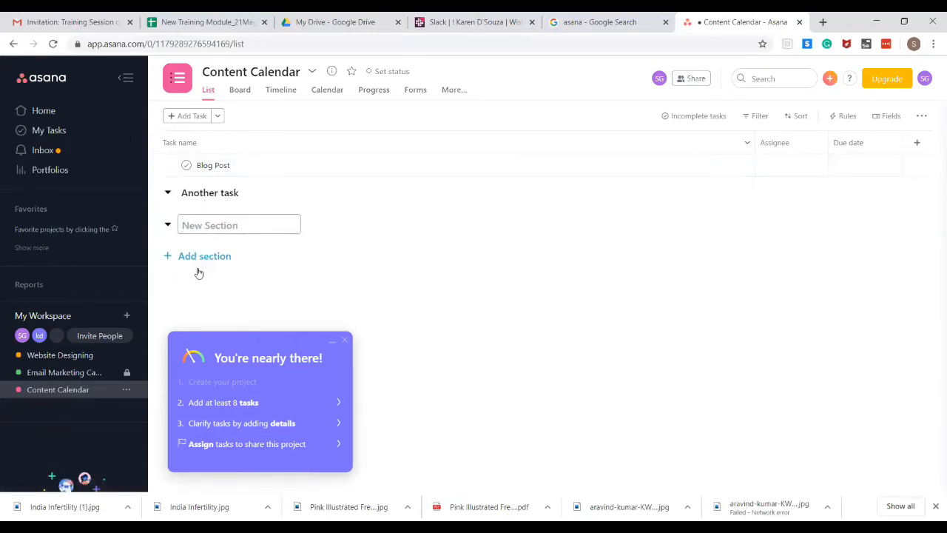
click(199, 256)
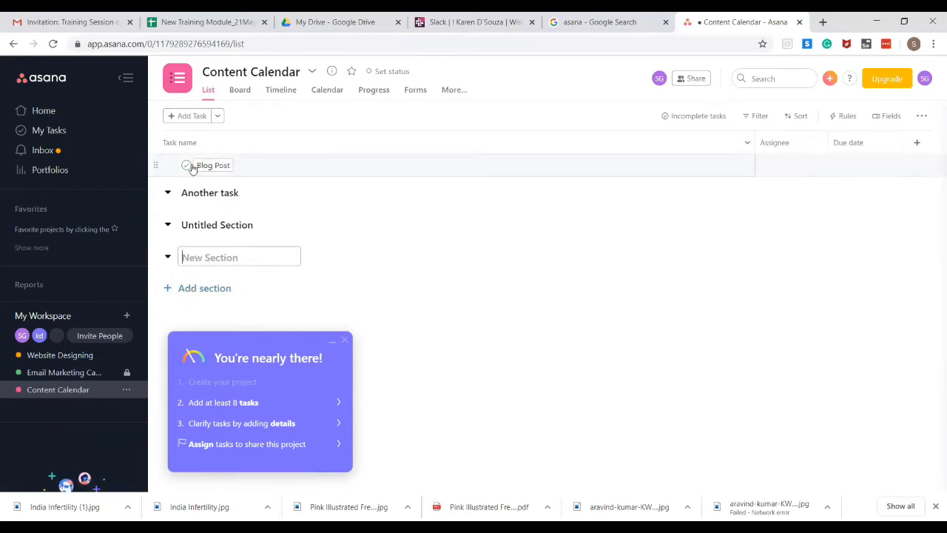
click(157, 167)
click(157, 166)
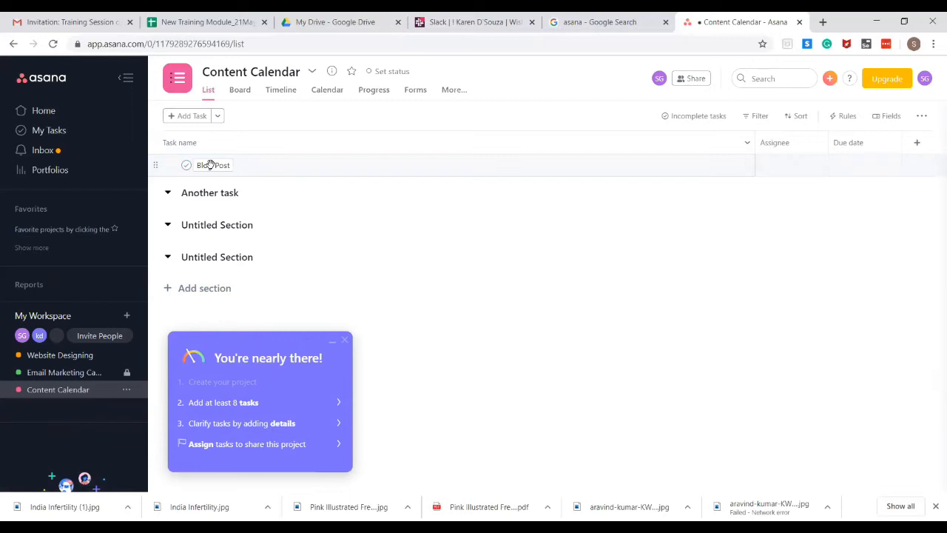
Delete the Blog Post task and rename the 'Another task' section to 'Blog Management'
right_click(187, 167)
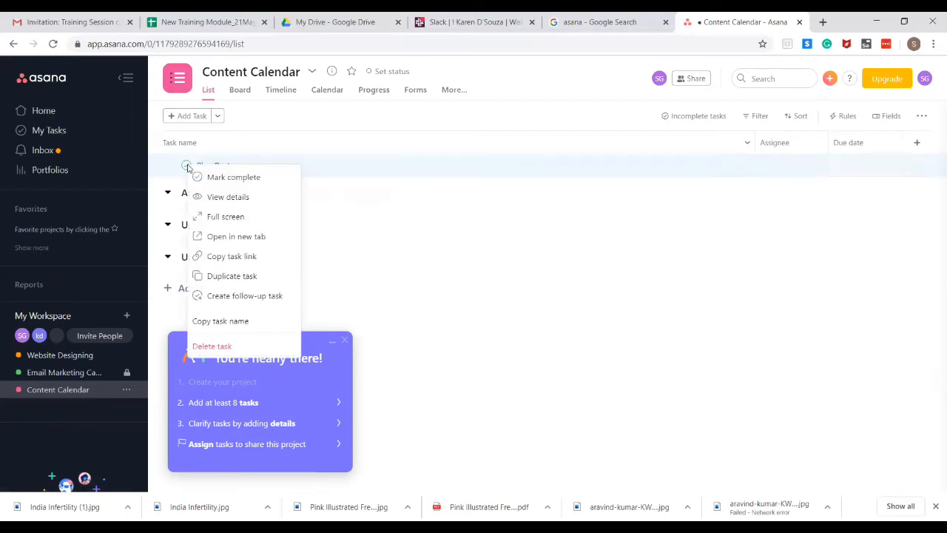
click(220, 345)
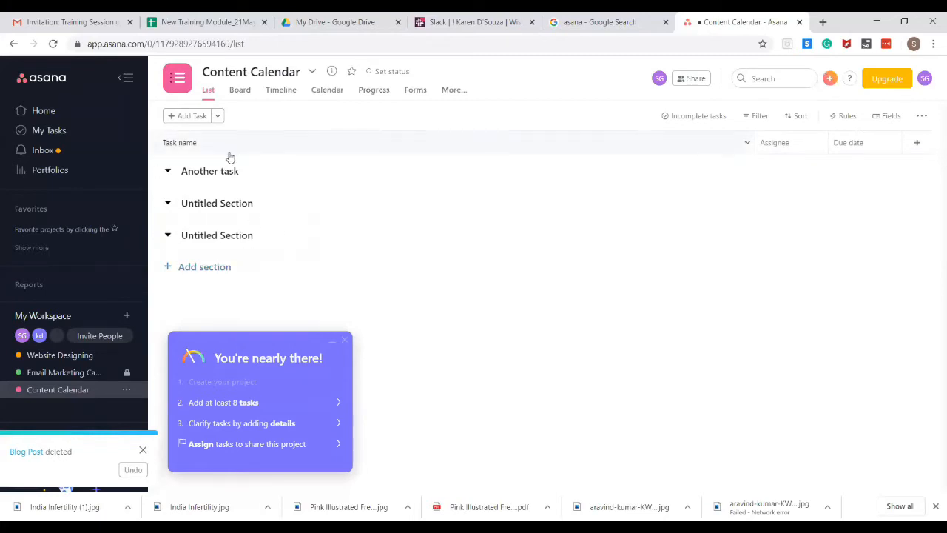
click(213, 171)
click(253, 168)
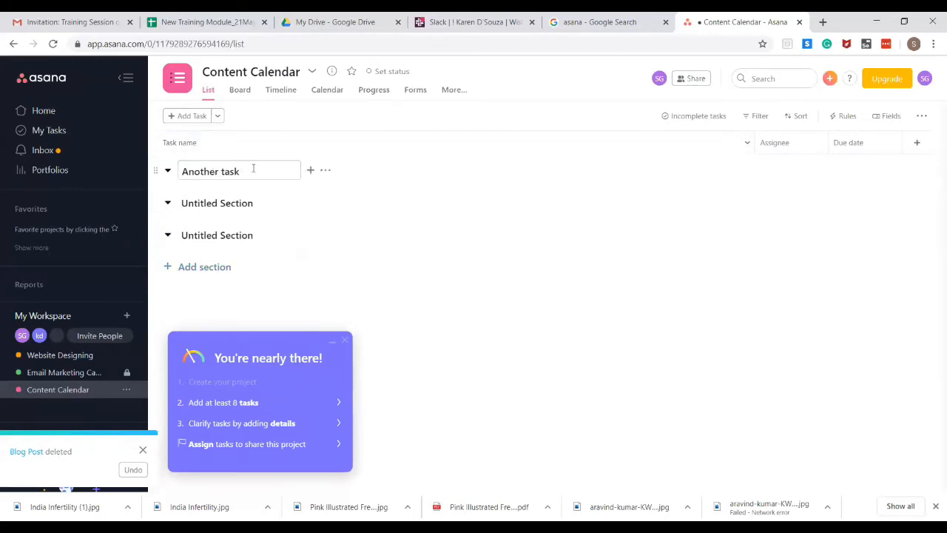
key(BackSpace)
key(BackSpace)
key(BackSpace)
key(BackSpace)
key(BackSpace)
key(BackSpace)
text(Blog Management)
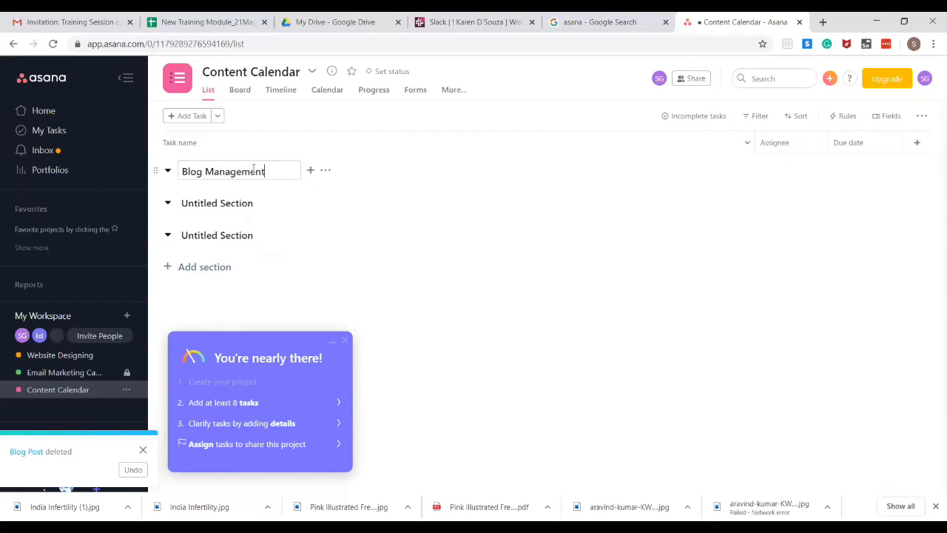
click(238, 203)
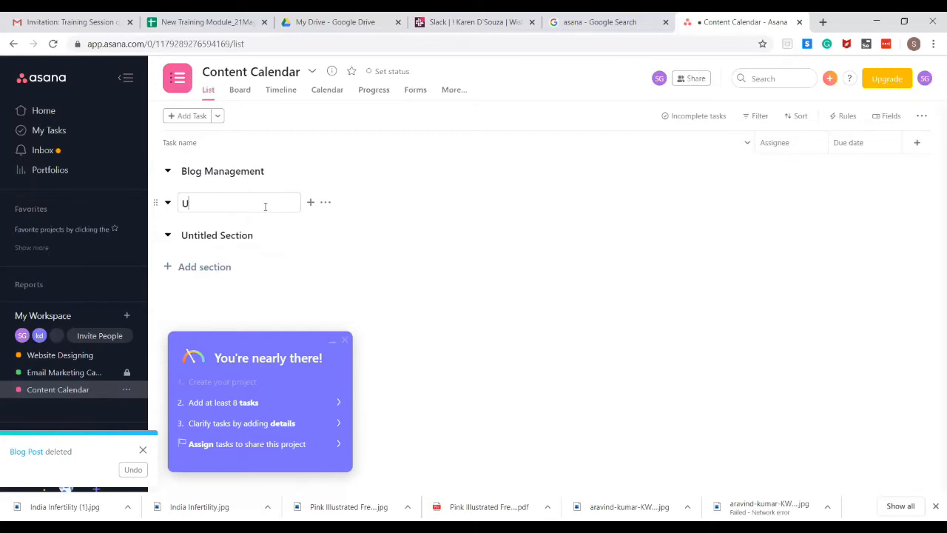
Rename the two Untitled Sections to 'SEO Related' and 'Website designing'
key(BackSpace)
text(SEO Related)
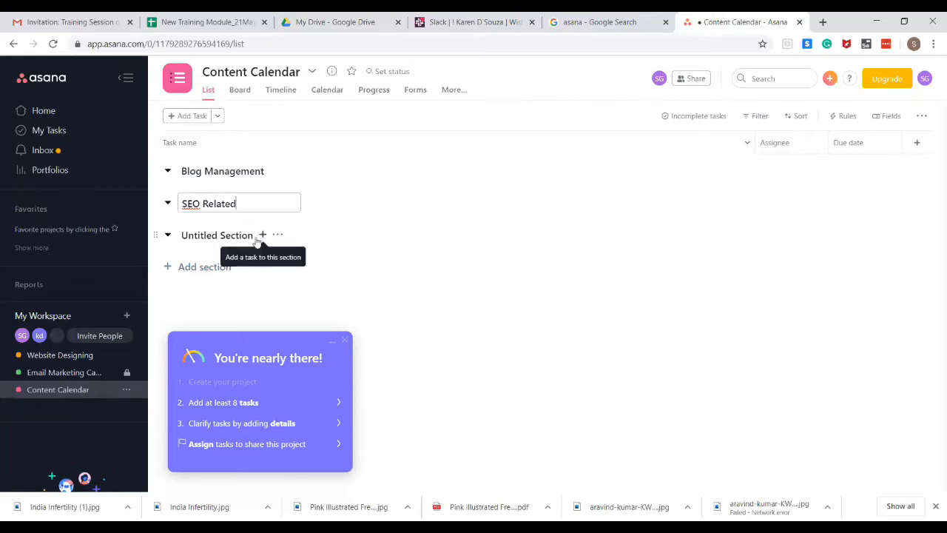
click(261, 237)
click(238, 239)
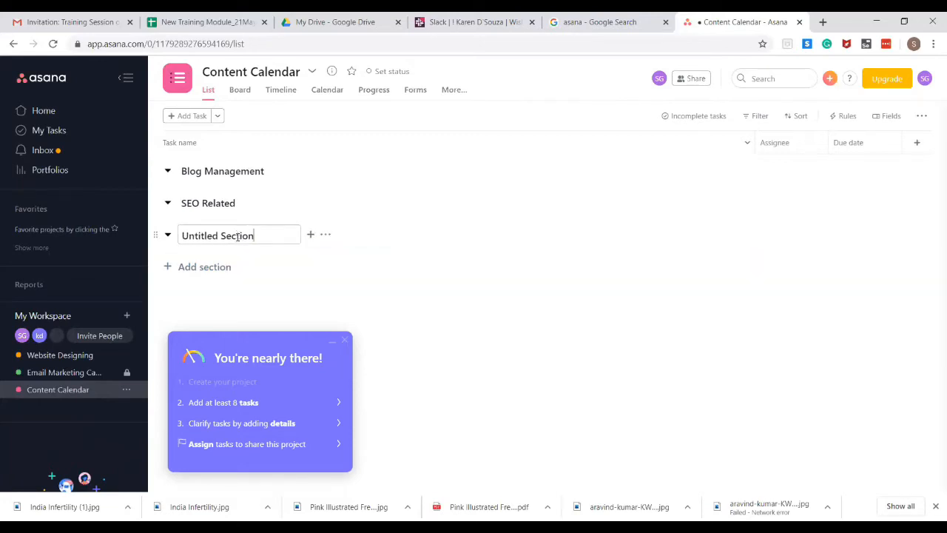
key(BackSpace)
key(BackSpace)
key(BackSpace)
key(BackSpace)
text(Website desig)
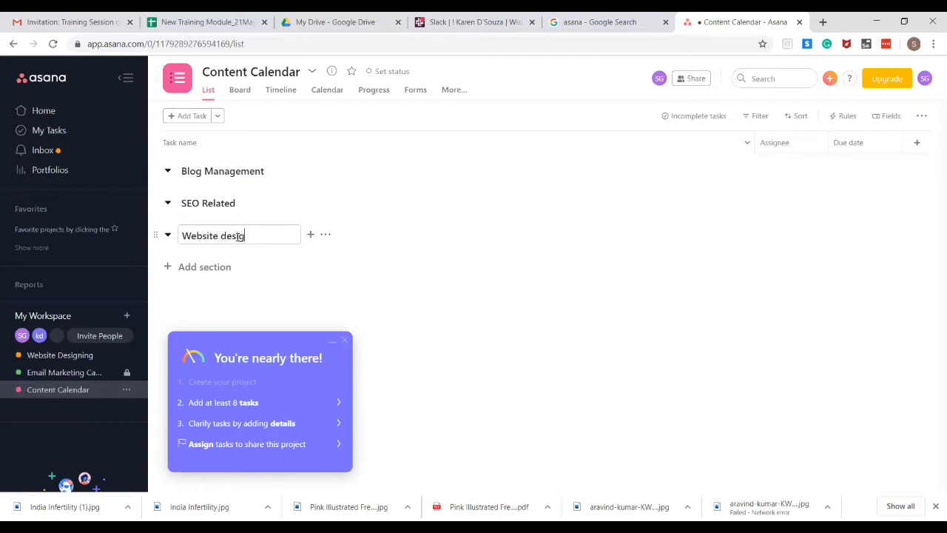
text(nnin)
key(BackSpace)
key(BackSpace)
text(ing)
click(404, 299)
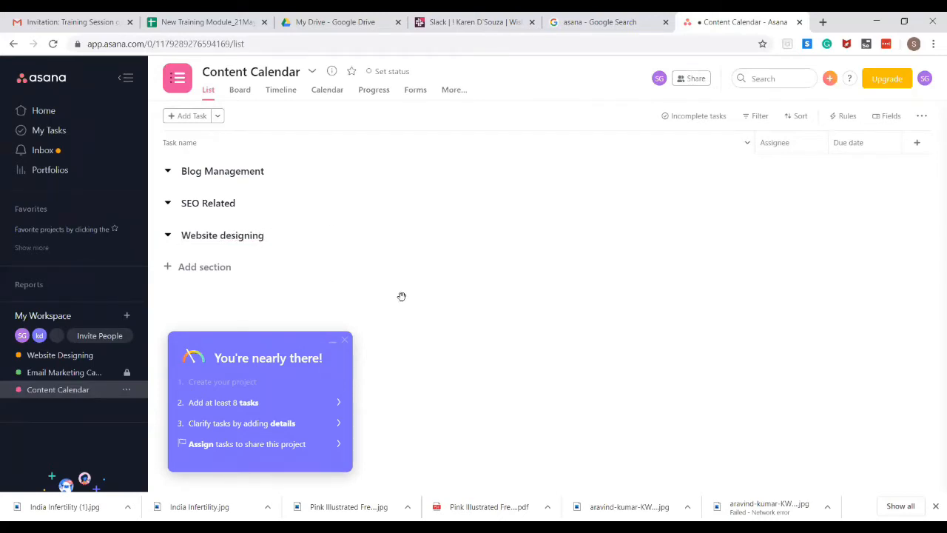
click(246, 172)
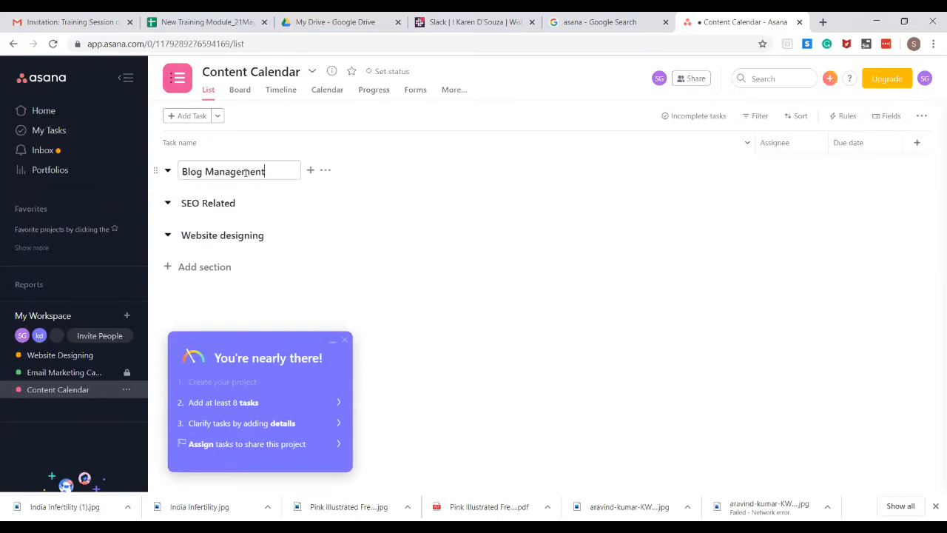
click(308, 171)
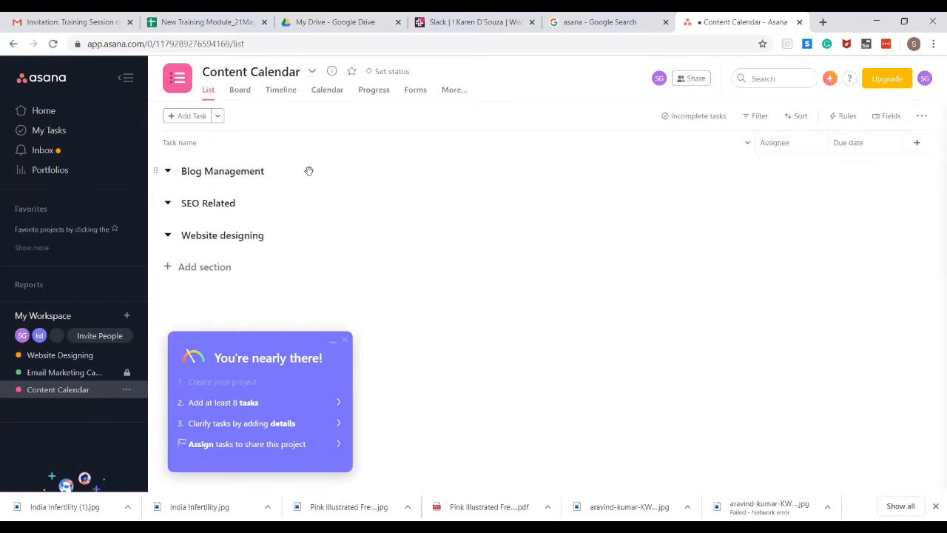
mouse_move(271, 172)
Create 'Weekly Blog' and 'Monthly Blog' tasks in Blog Management, then drag Website designing above SEO Related
click(287, 175)
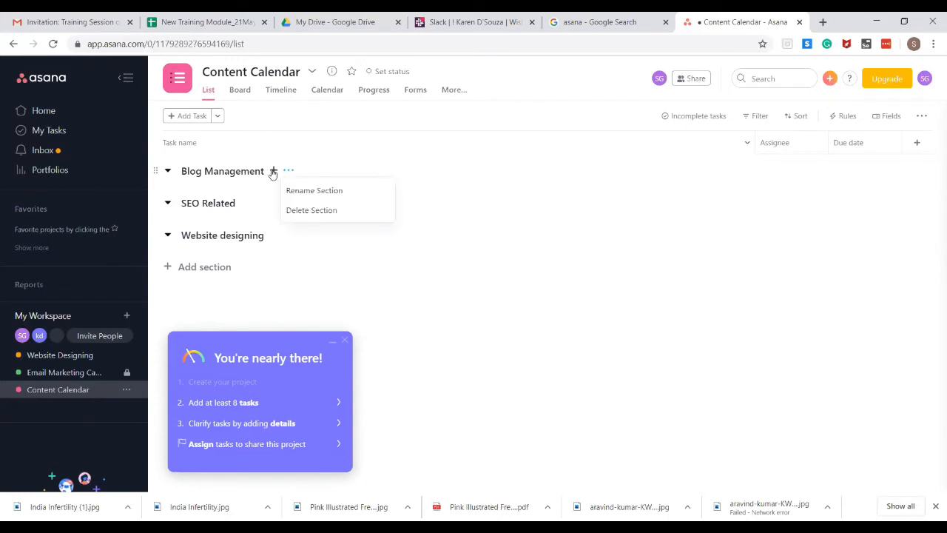
click(272, 172)
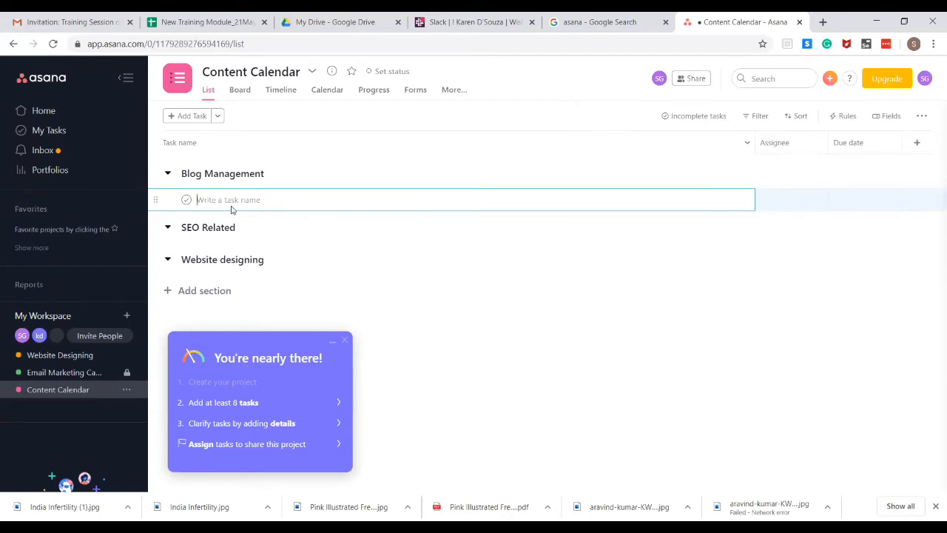
text(Weekly Blog)
key(Return)
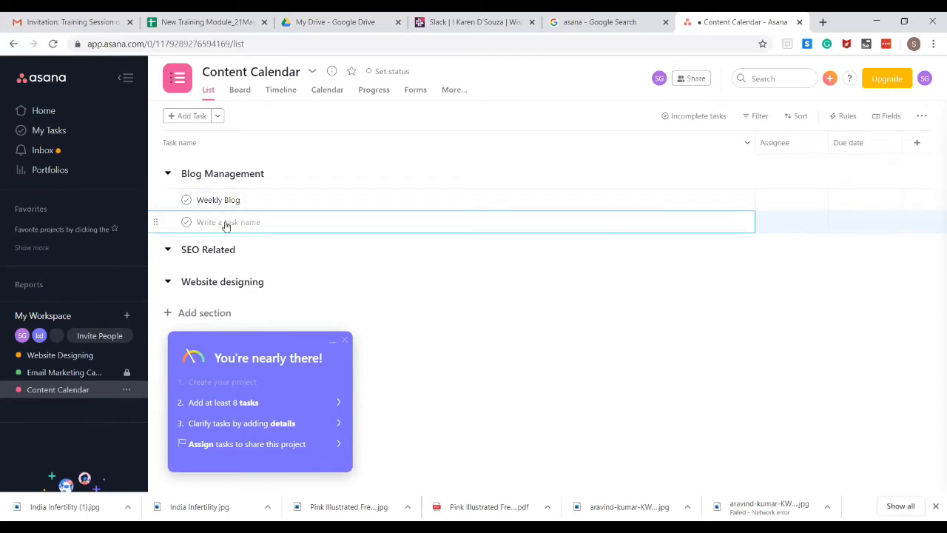
text(Monthly Blog)
key(Escape)
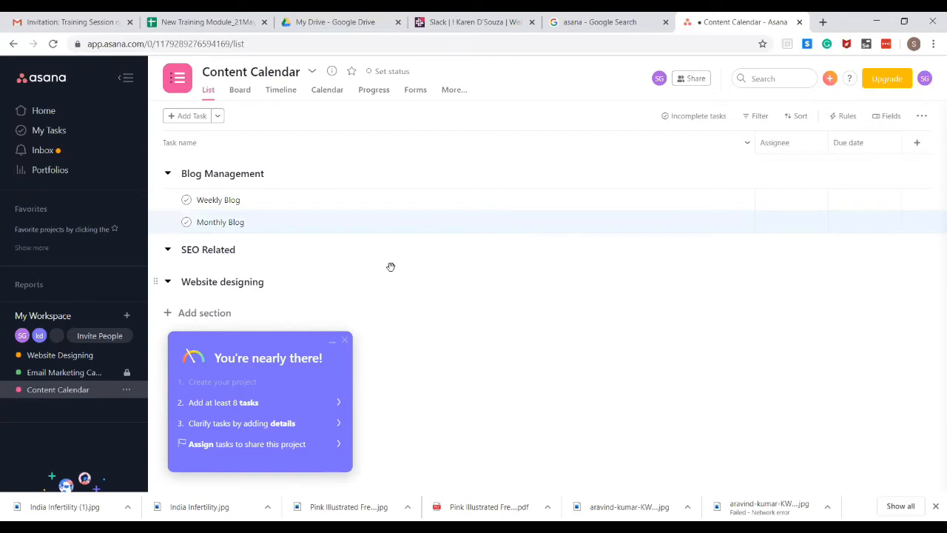
drag(391, 267, 381, 250)
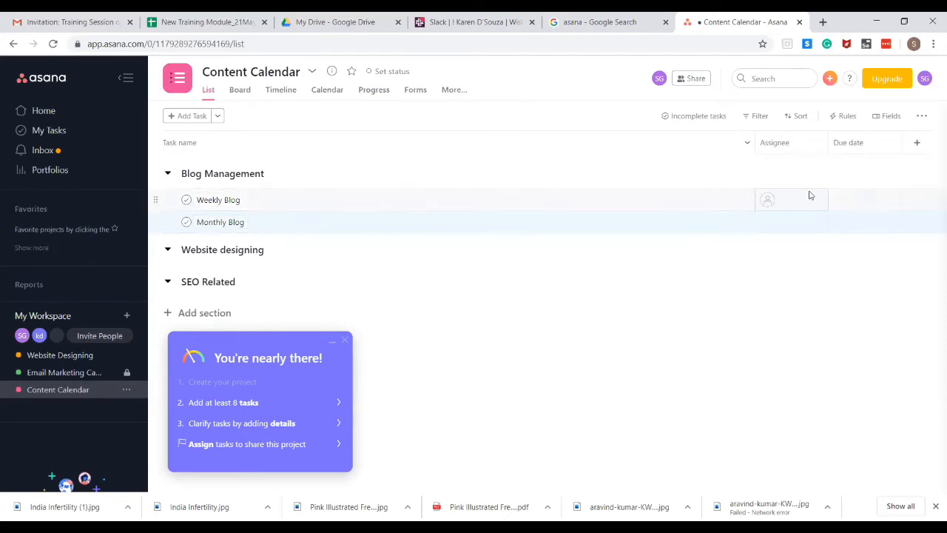
Assign Weekly Blog and Monthly Blog to two different teammates
click(769, 203)
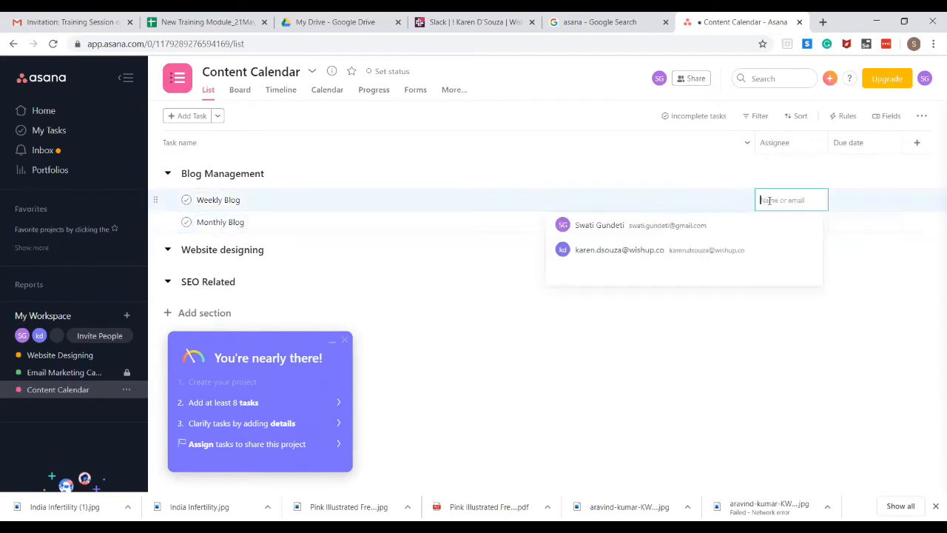
click(719, 252)
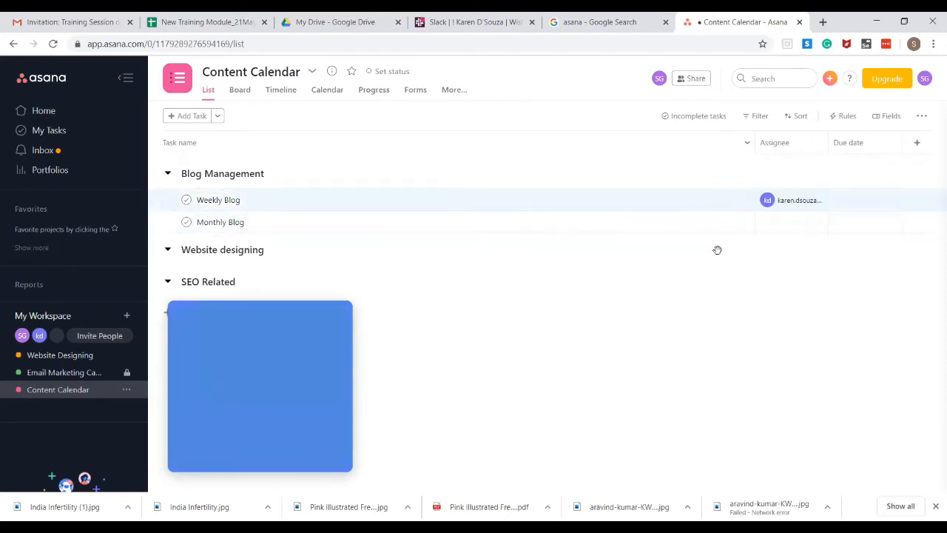
click(813, 226)
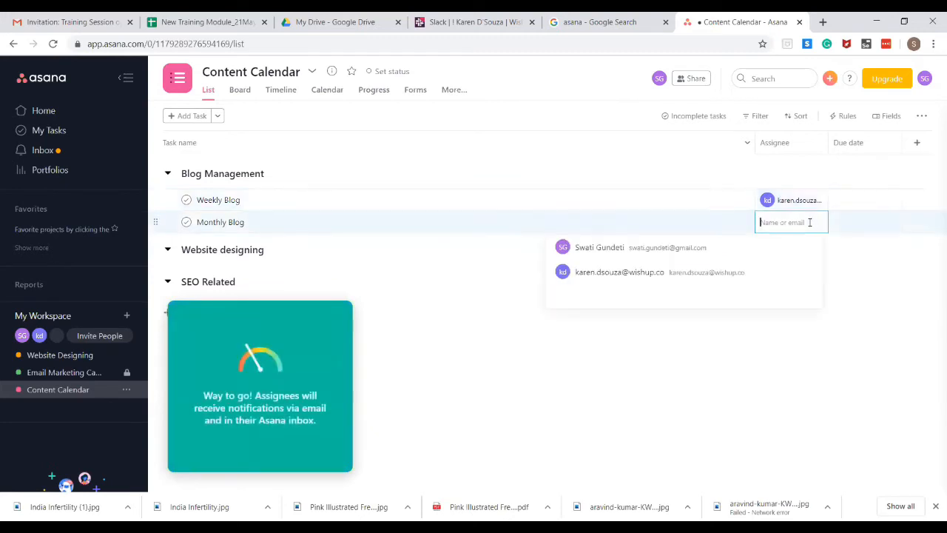
click(690, 249)
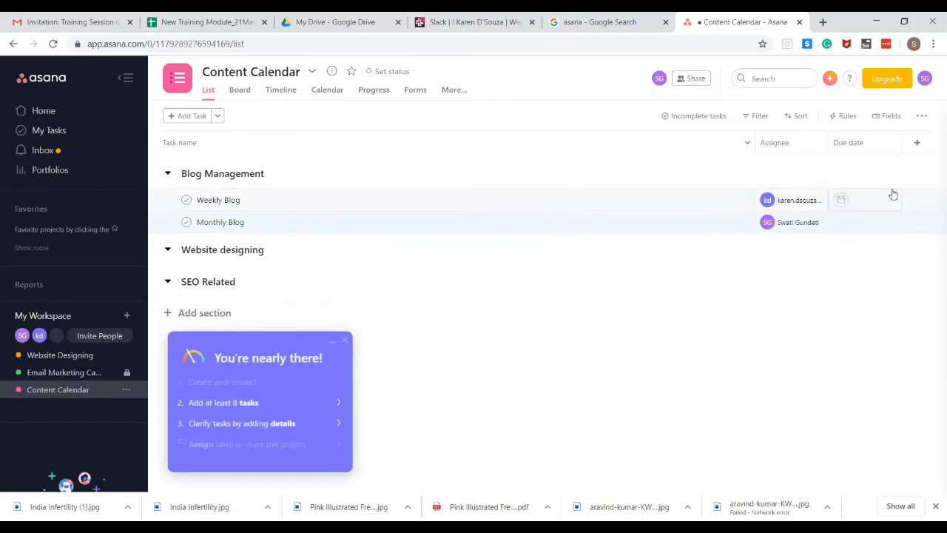
Set due dates: Weekly Blog June 12, Monthly Blog June 15
click(842, 200)
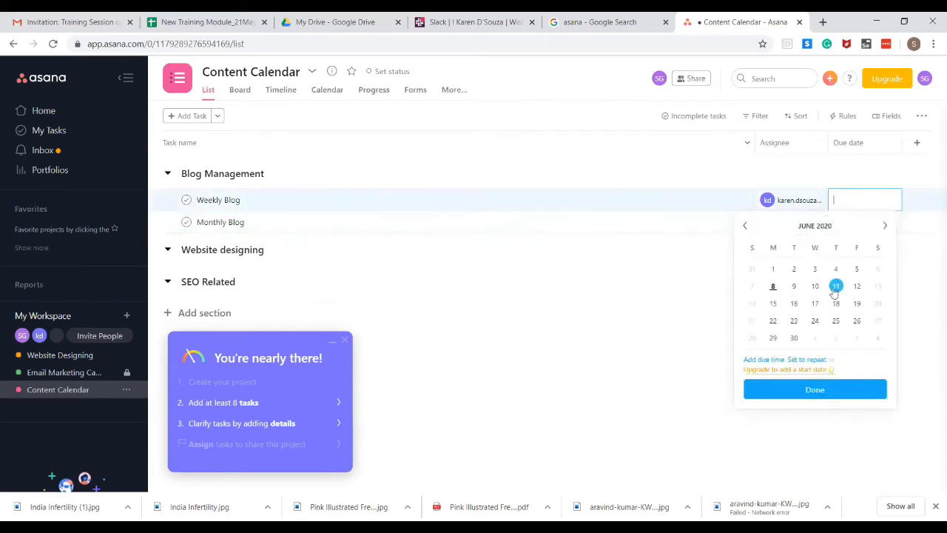
click(857, 286)
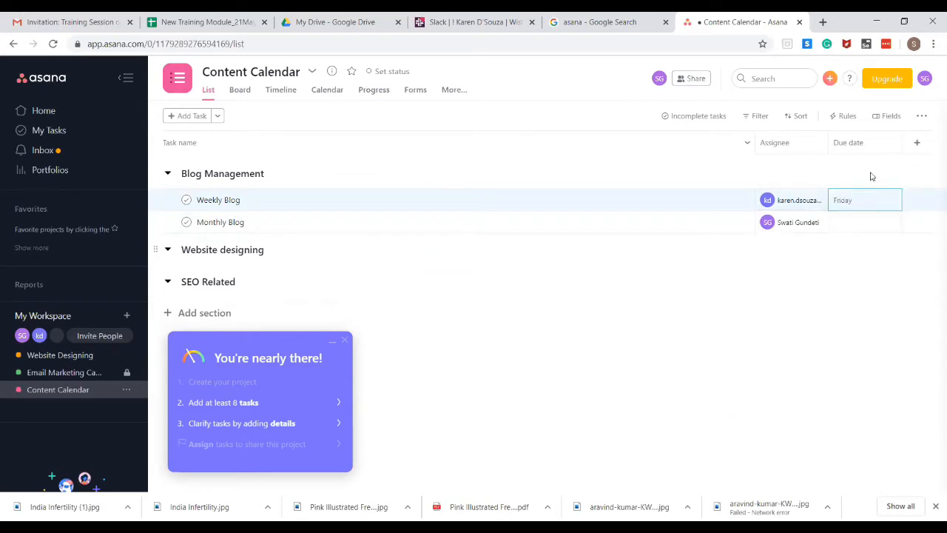
click(867, 223)
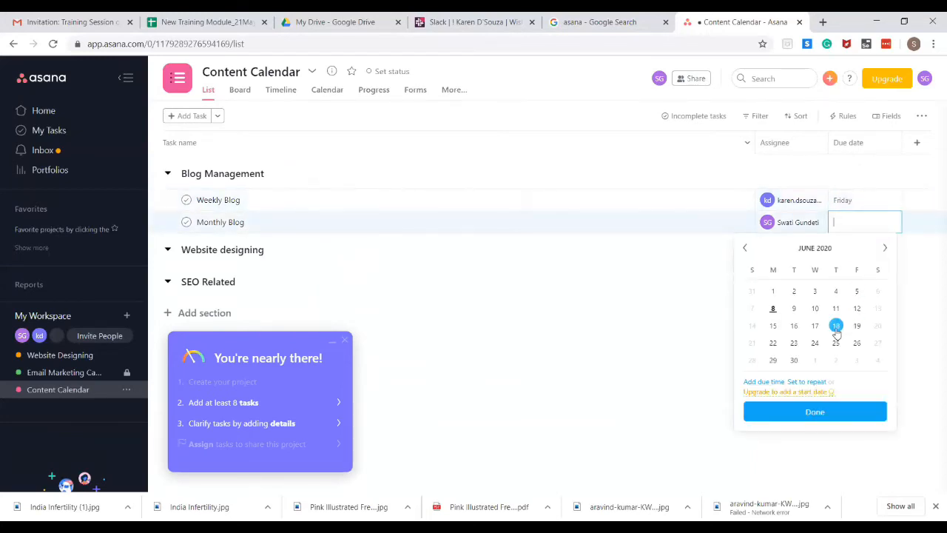
click(774, 326)
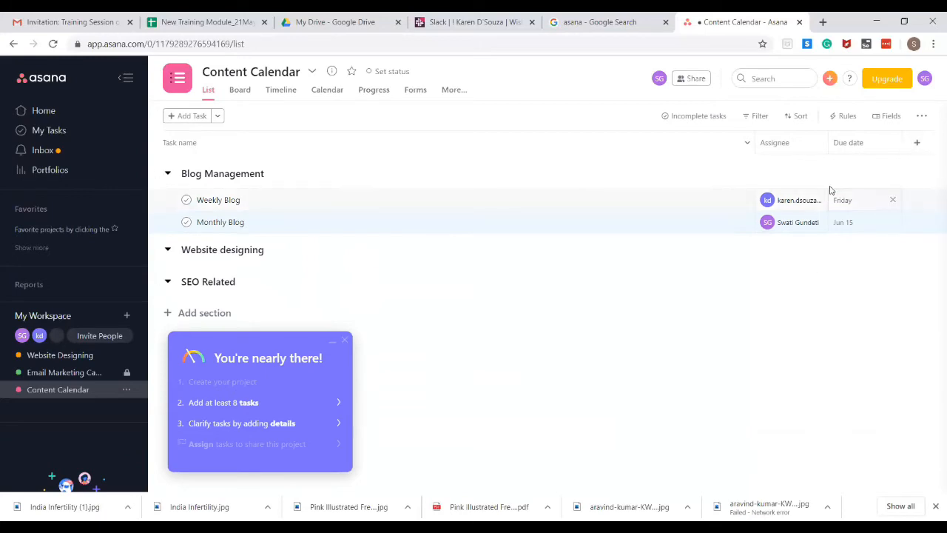
Check the add-column suggestions, dismiss the priority column, and try the project's Rules
click(919, 144)
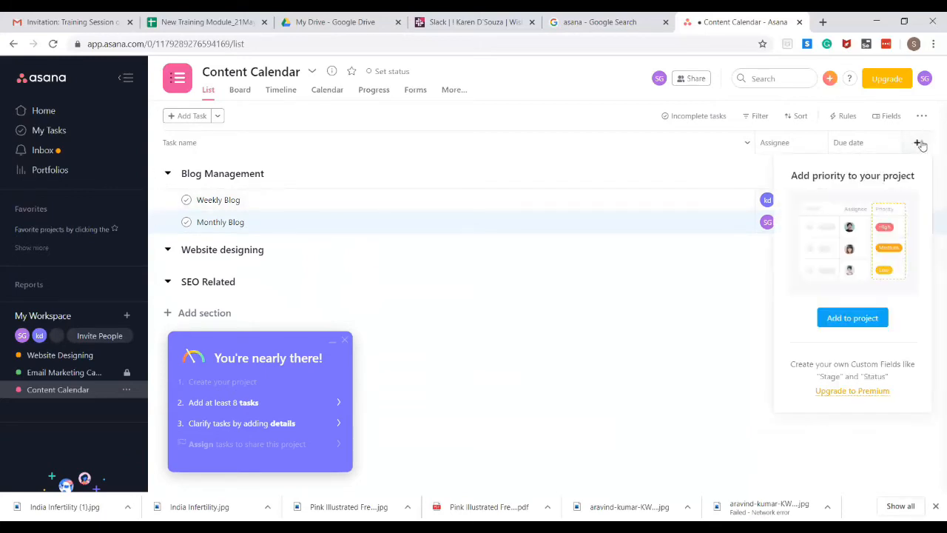
click(743, 336)
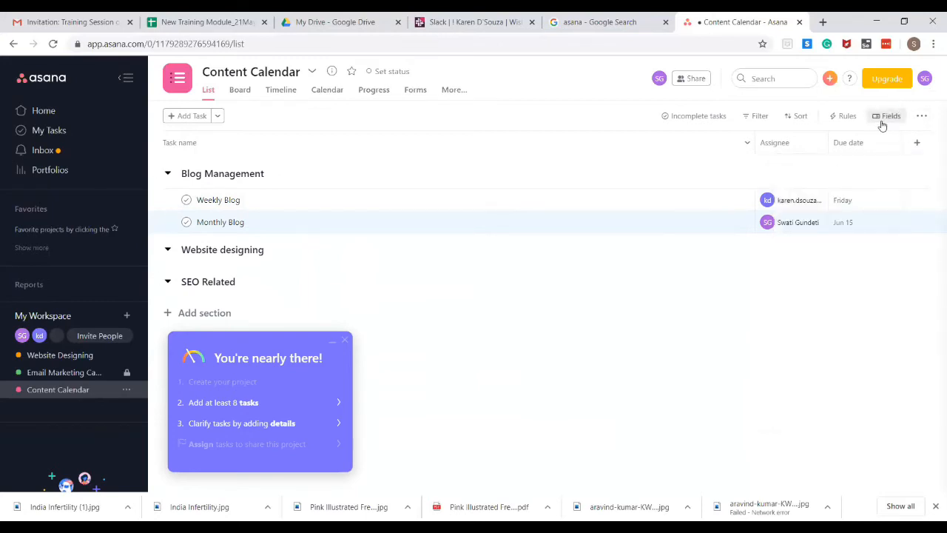
click(843, 116)
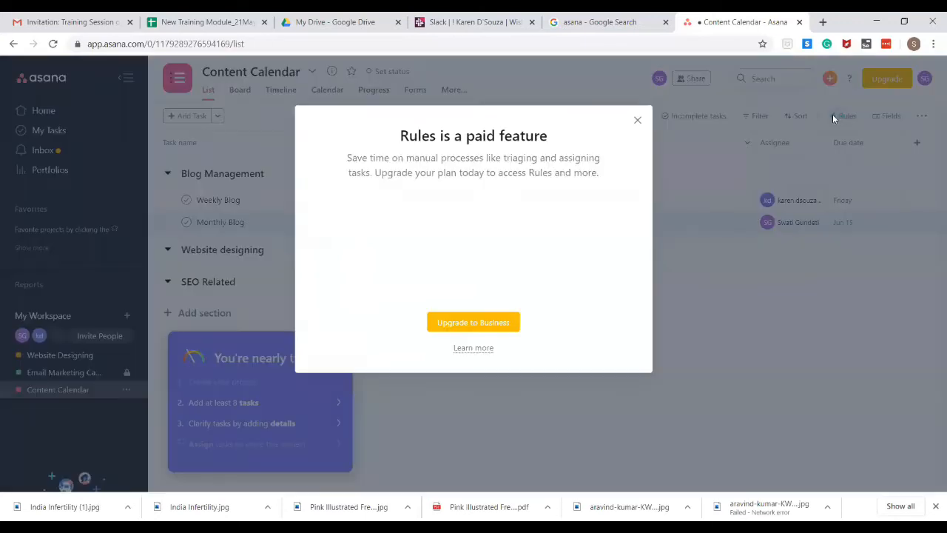
Dismiss the Rules upgrade notice and turn on the Tags column in Fields
click(638, 103)
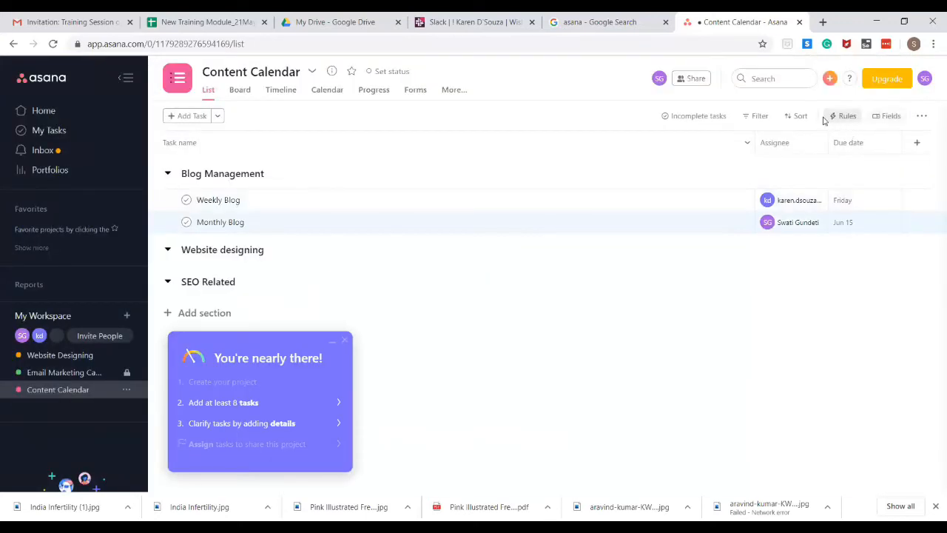
click(891, 116)
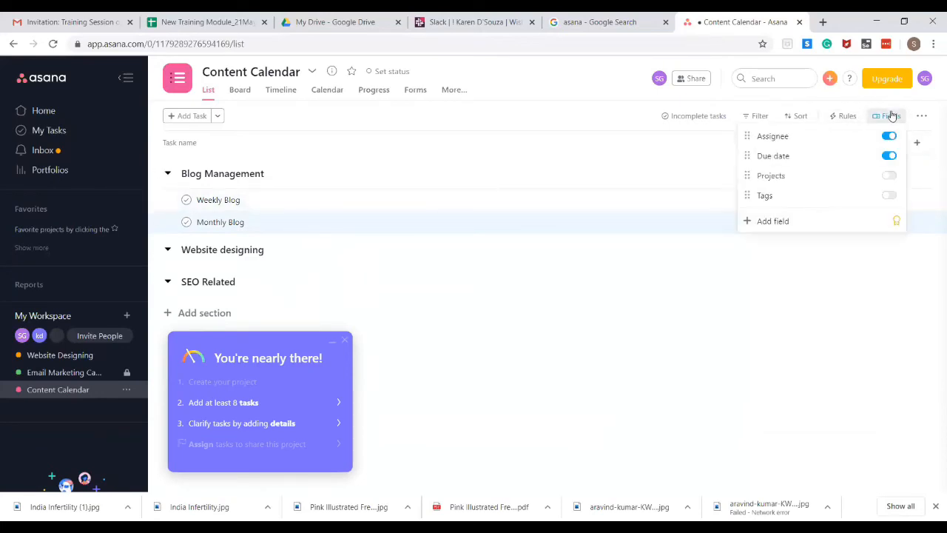
click(887, 195)
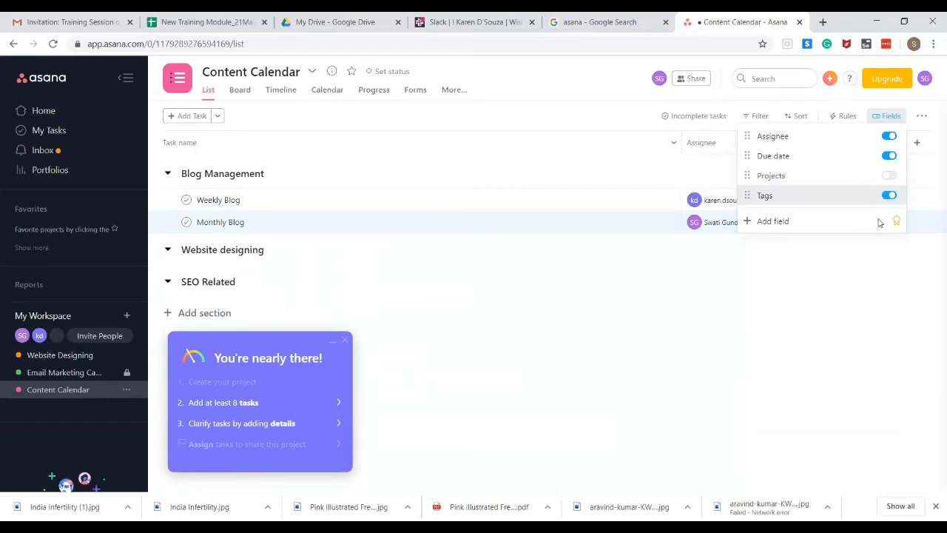
click(842, 326)
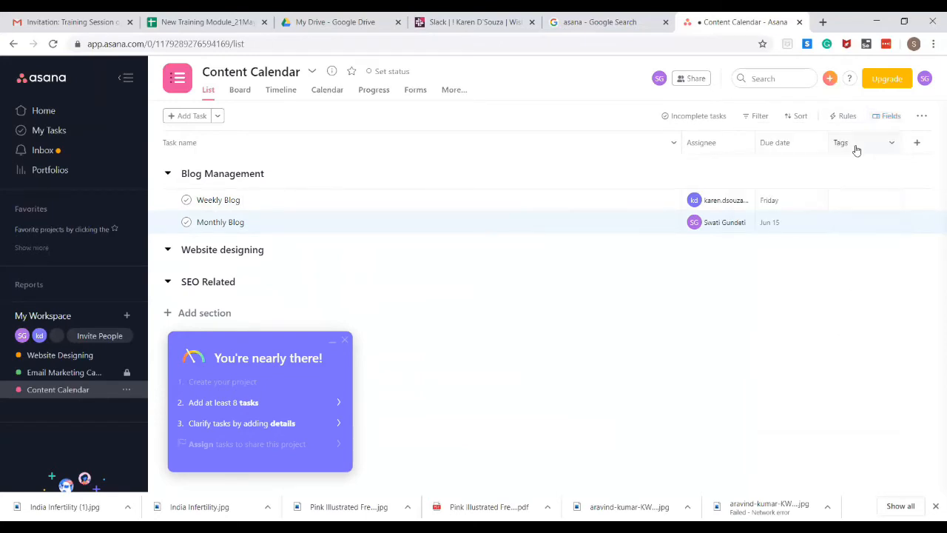
Inspect the Tags column options, leaving Weekly Blog untagged, then switch to Board view
click(893, 146)
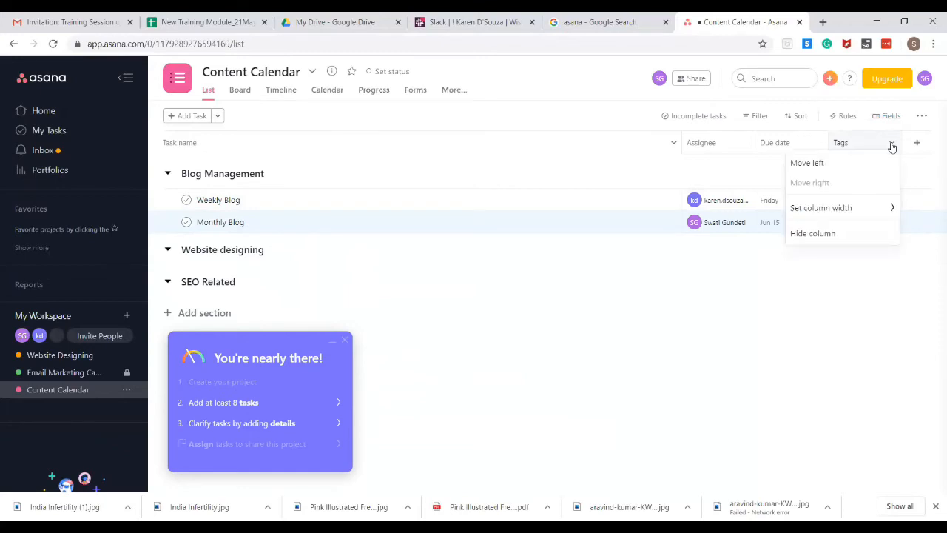
mouse_move(869, 212)
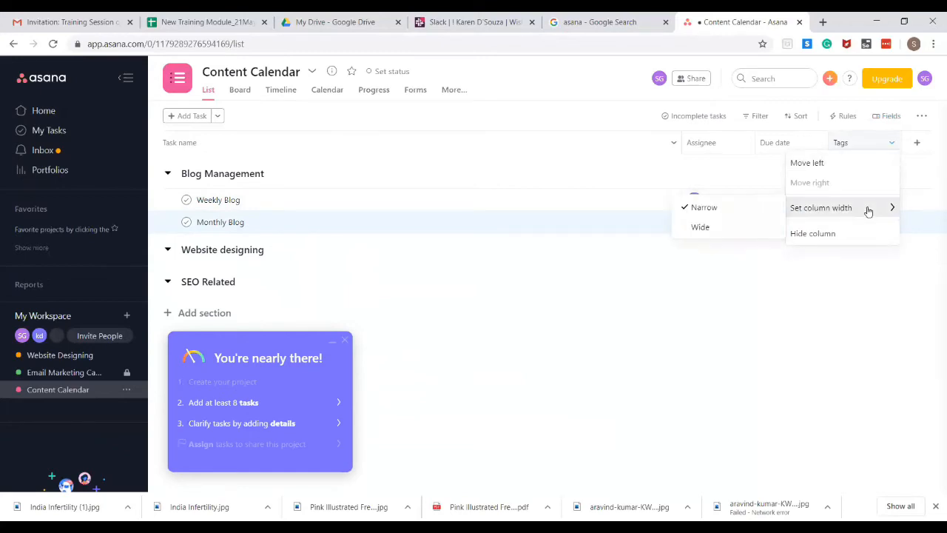
click(880, 205)
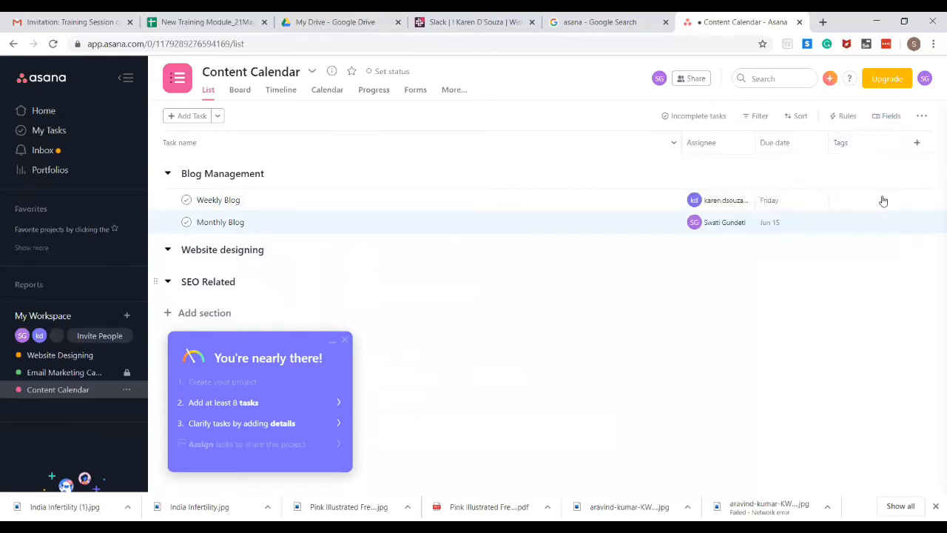
click(870, 205)
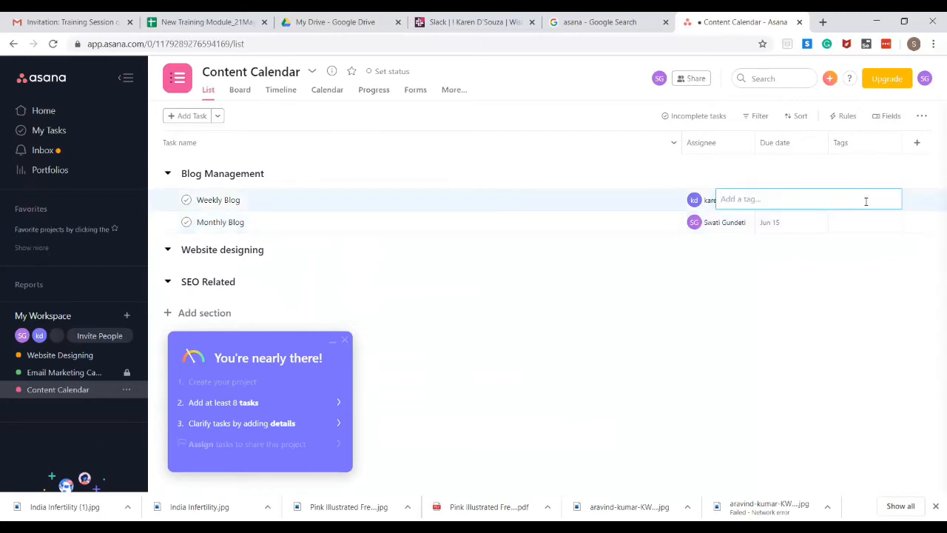
click(861, 300)
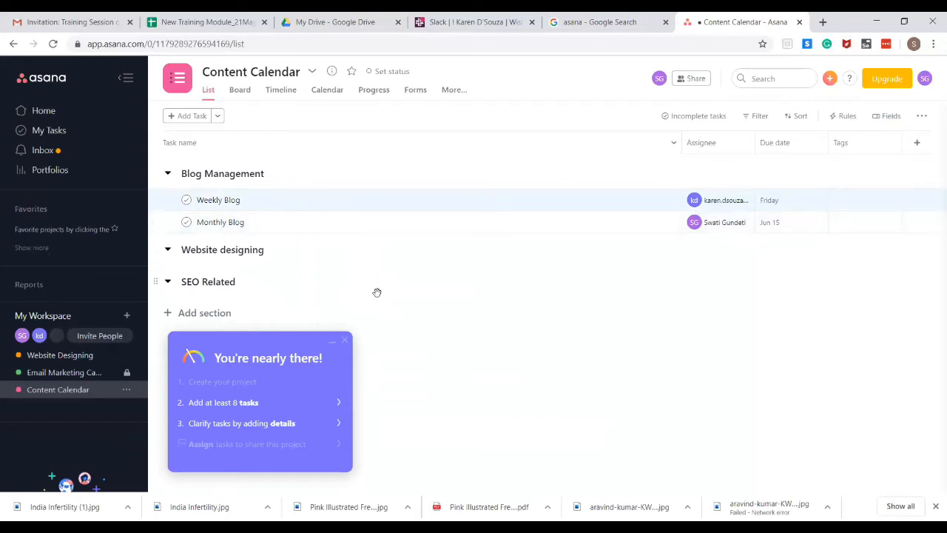
click(239, 92)
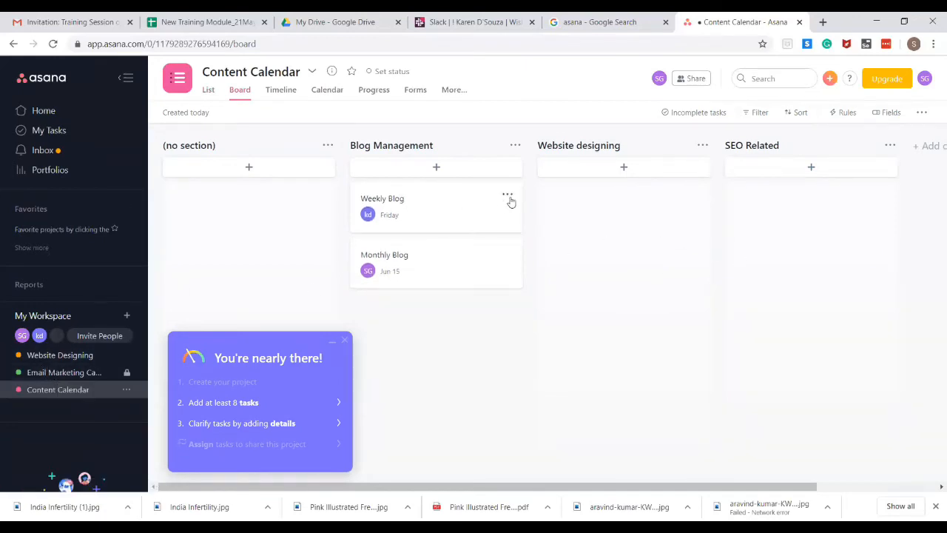
Bring up Content Calendar's colour and icon options from the sidebar
click(508, 196)
click(482, 387)
click(127, 390)
mouse_move(190, 288)
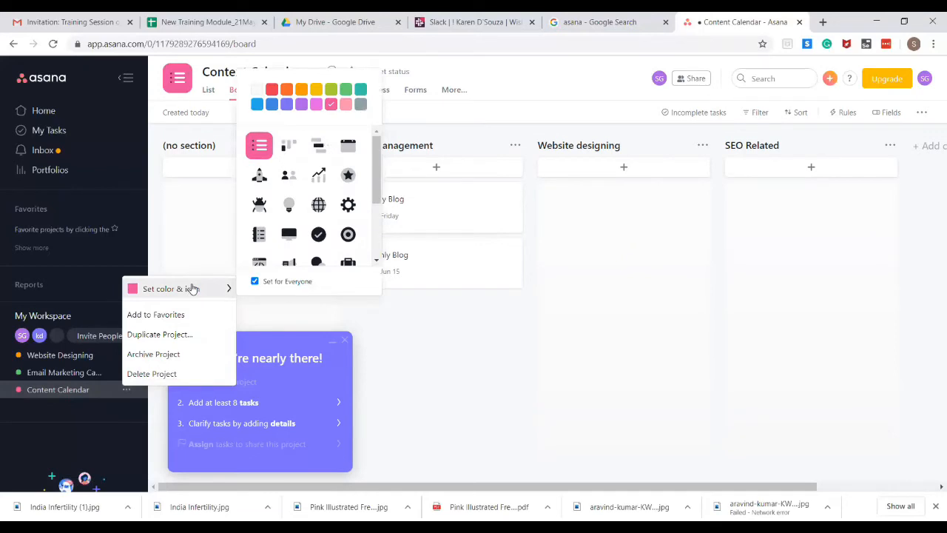
scroll(368, 246, down, 3)
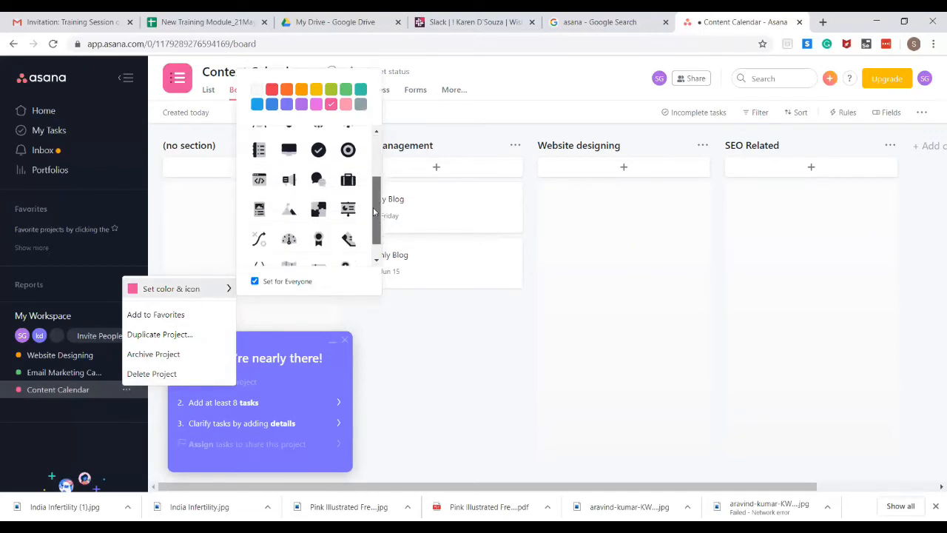
drag(379, 198, 381, 133)
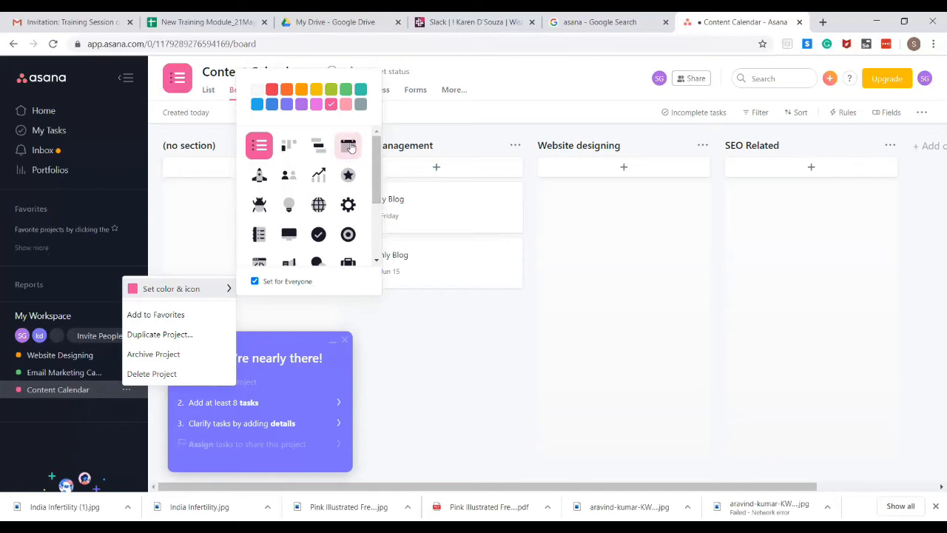
Give Content Calendar a teal calendar icon, then open Email Marketing Campaign
click(351, 148)
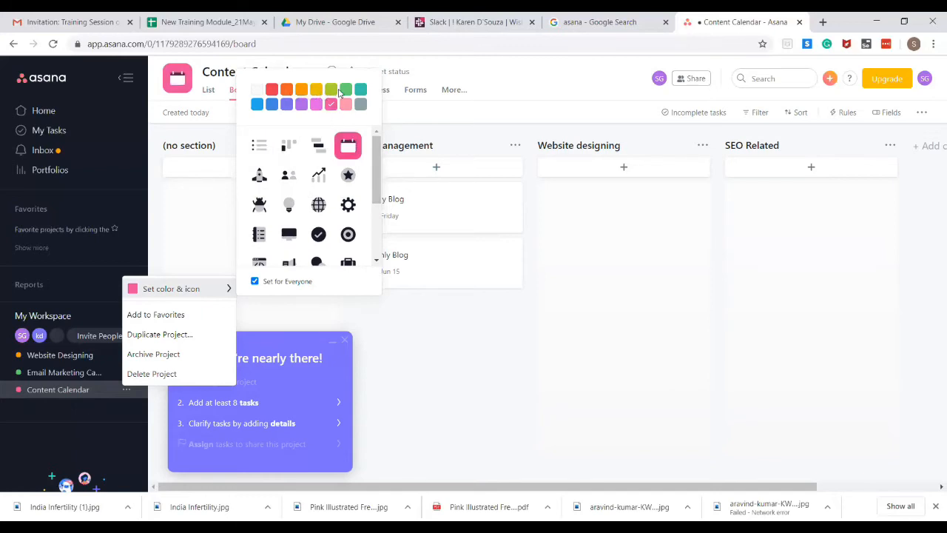
click(360, 89)
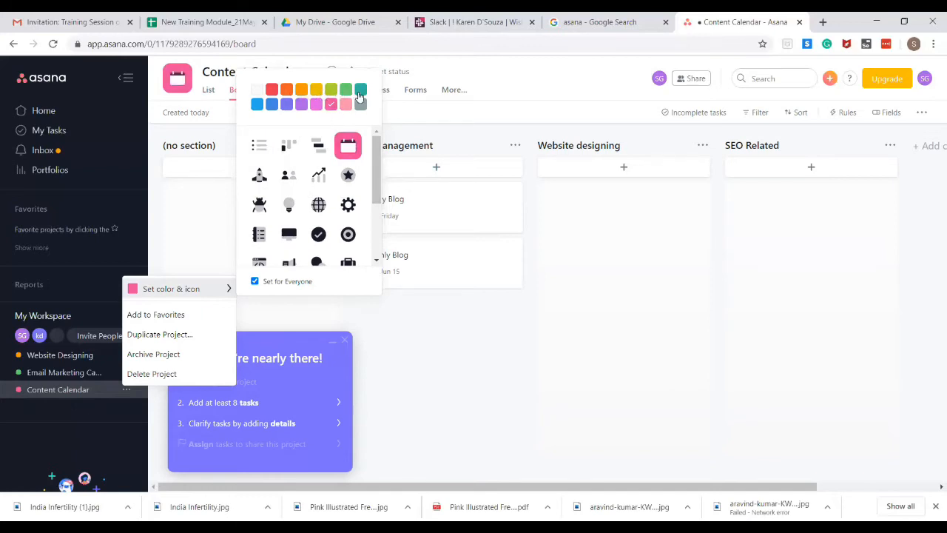
click(555, 344)
click(72, 376)
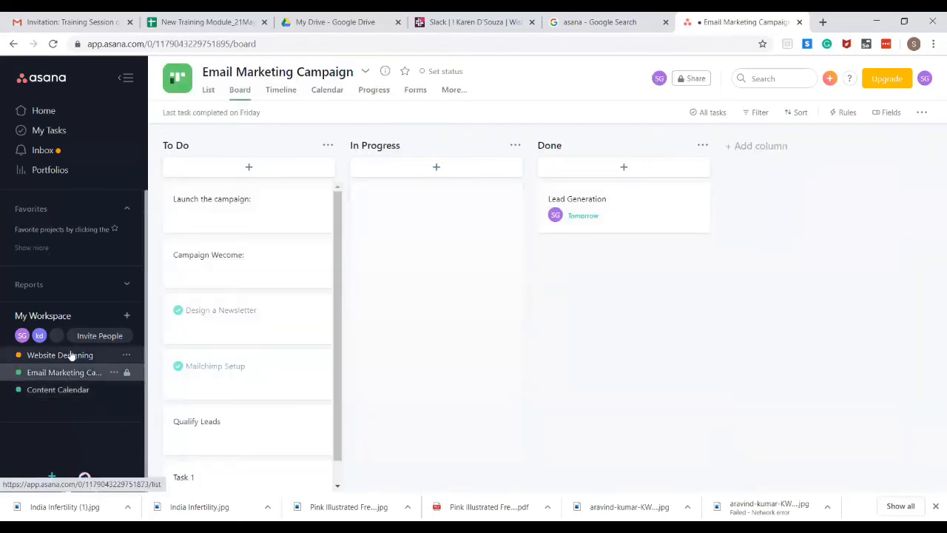
Browse Website Designing, Email Marketing Campaign and My Tasks, then return to Content Calendar
click(72, 356)
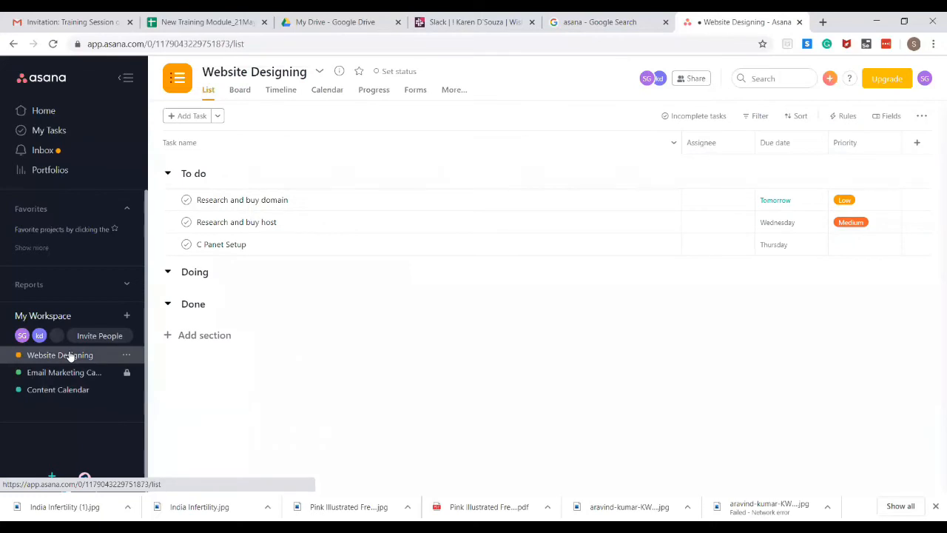
click(68, 376)
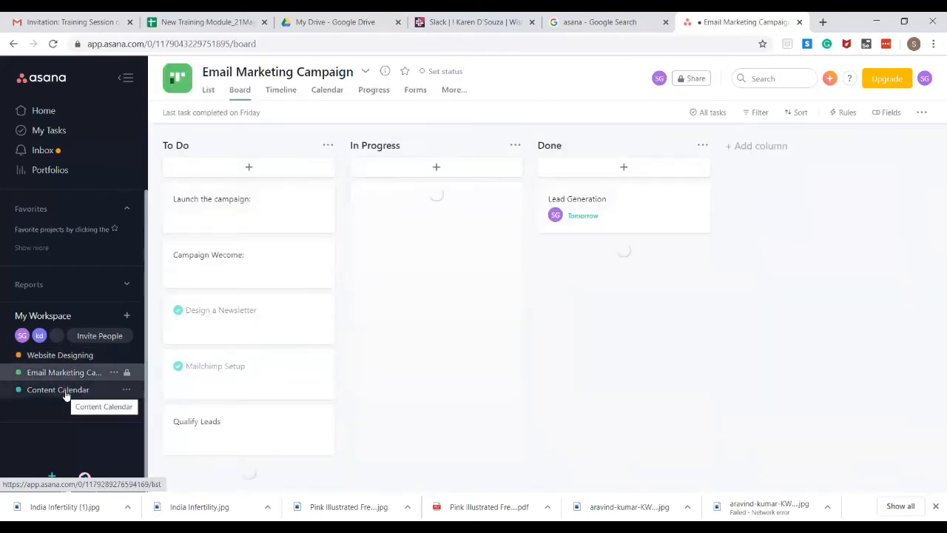
click(69, 389)
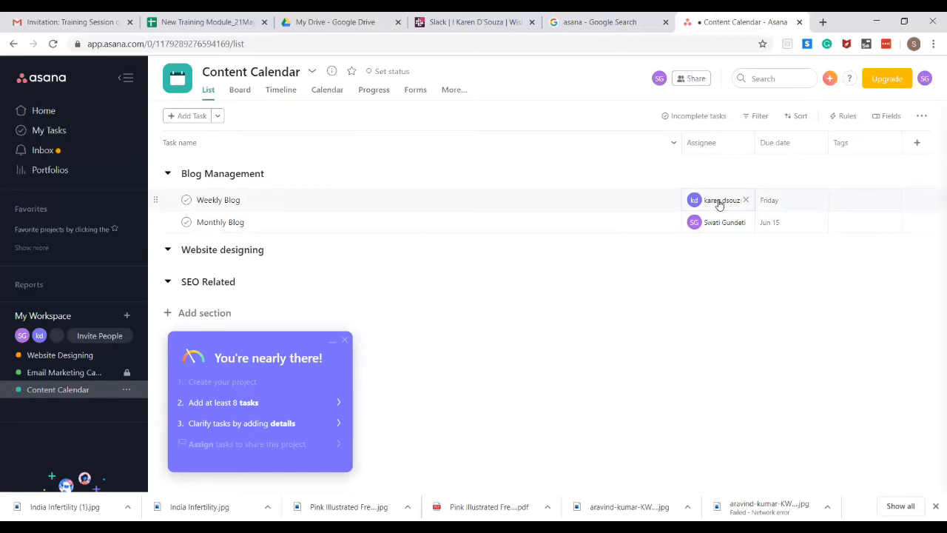
click(55, 134)
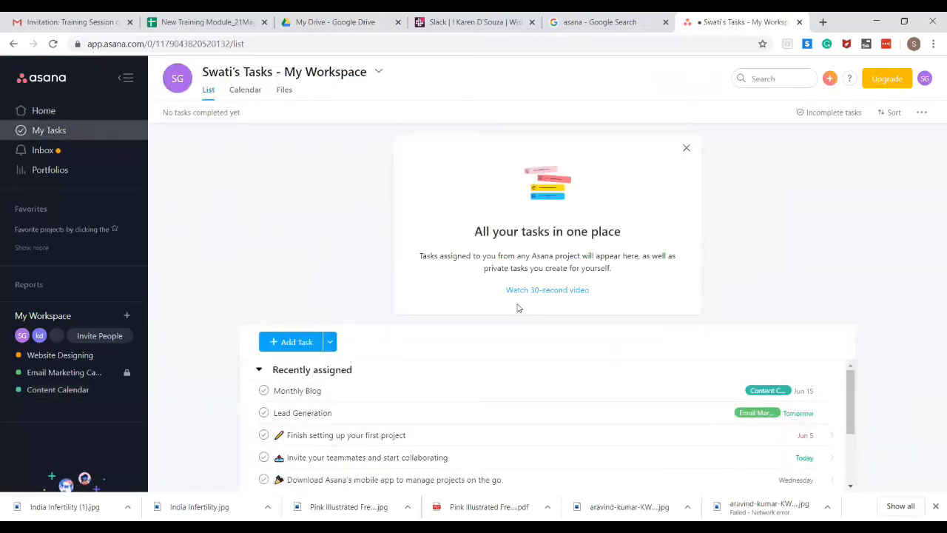
scroll(814, 376, down, 1)
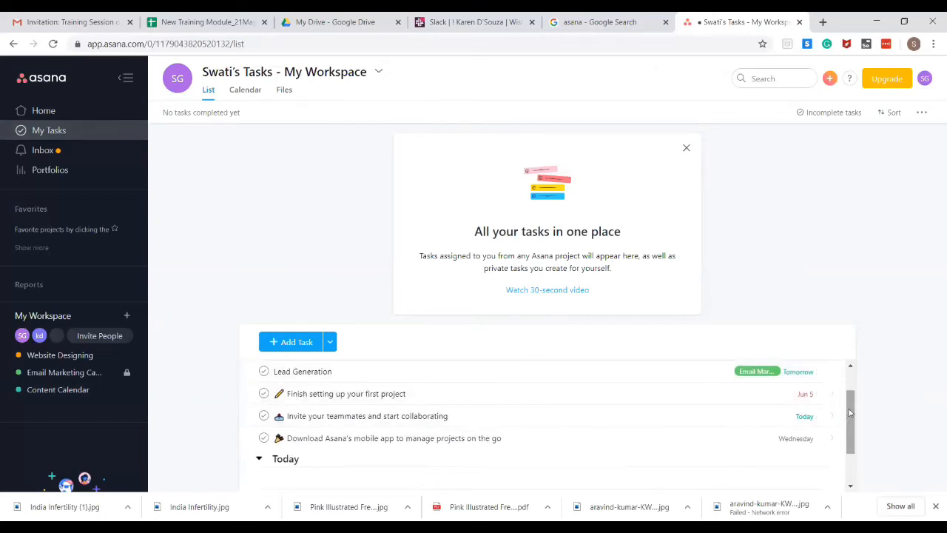
drag(860, 436, 857, 403)
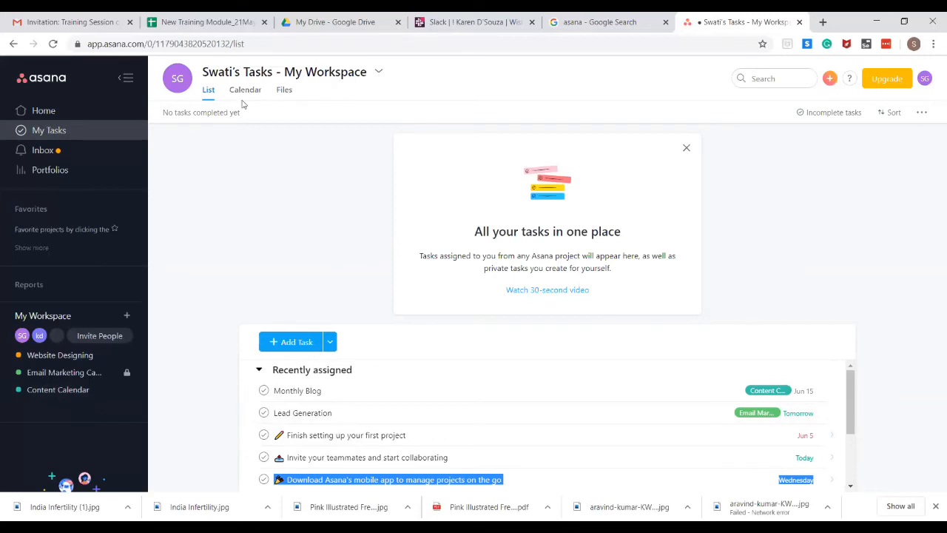
click(81, 374)
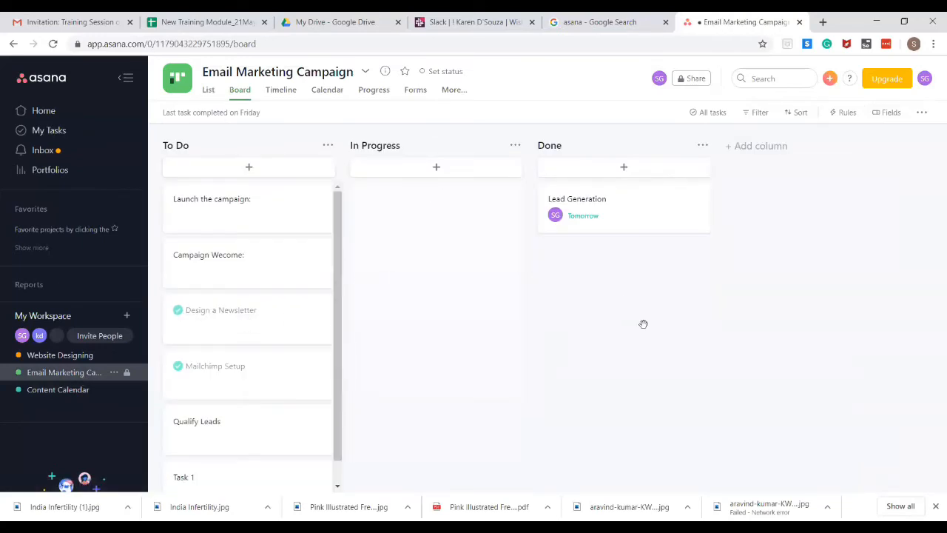
click(86, 400)
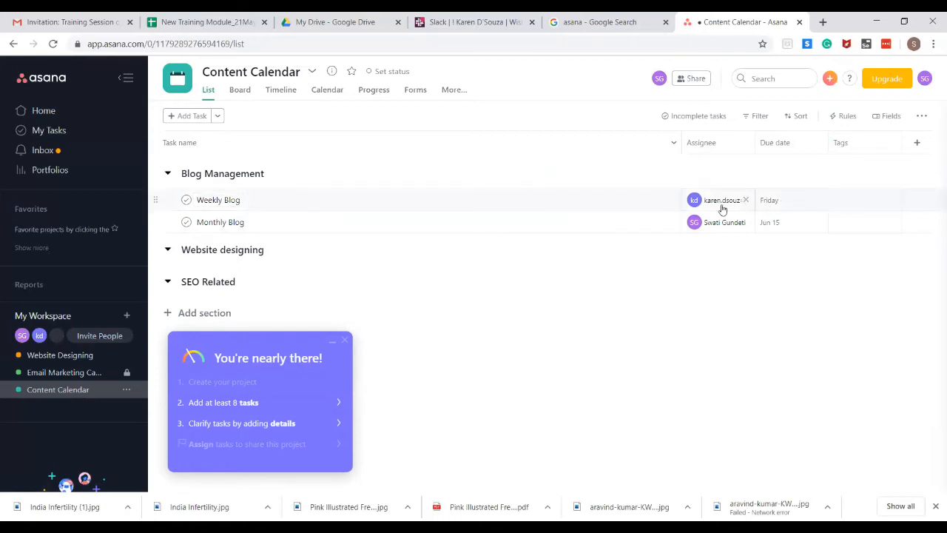
Glance at the additional project views and dismiss the onboarding progress card
mouse_move(722, 209)
click(457, 95)
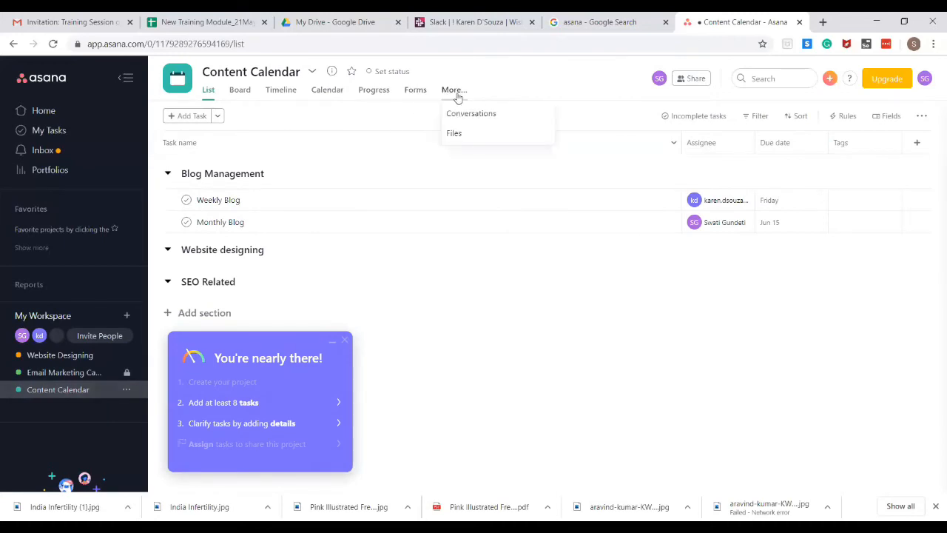
click(489, 311)
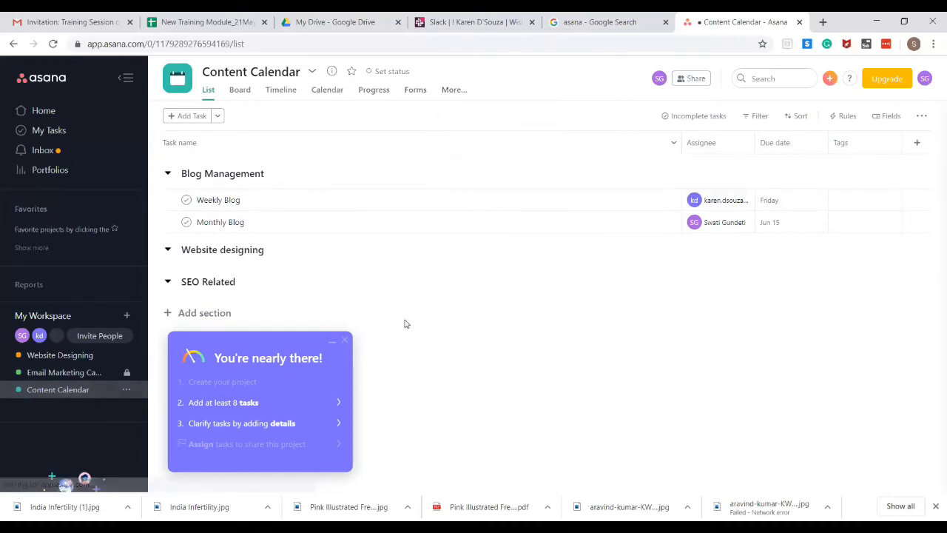
click(344, 342)
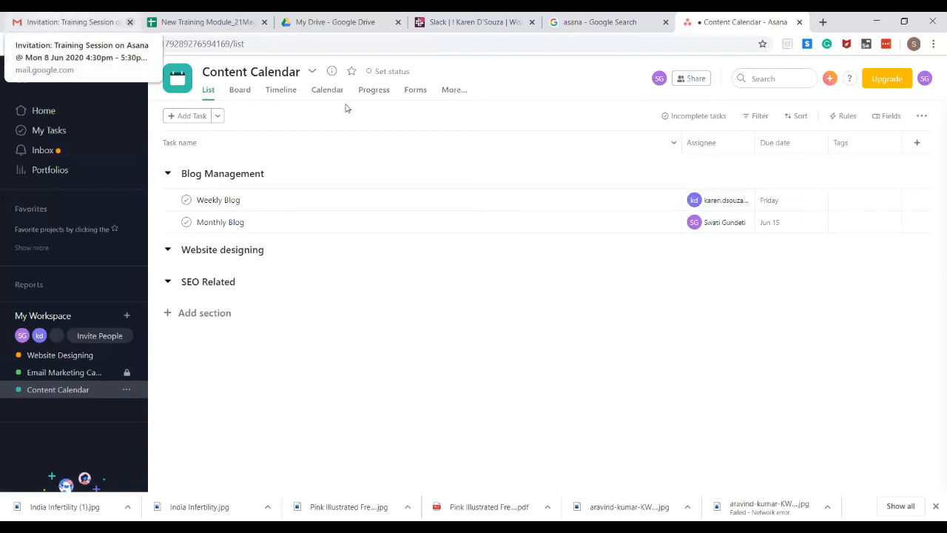
In Gmail, open the Updates category of the inbox
click(74, 21)
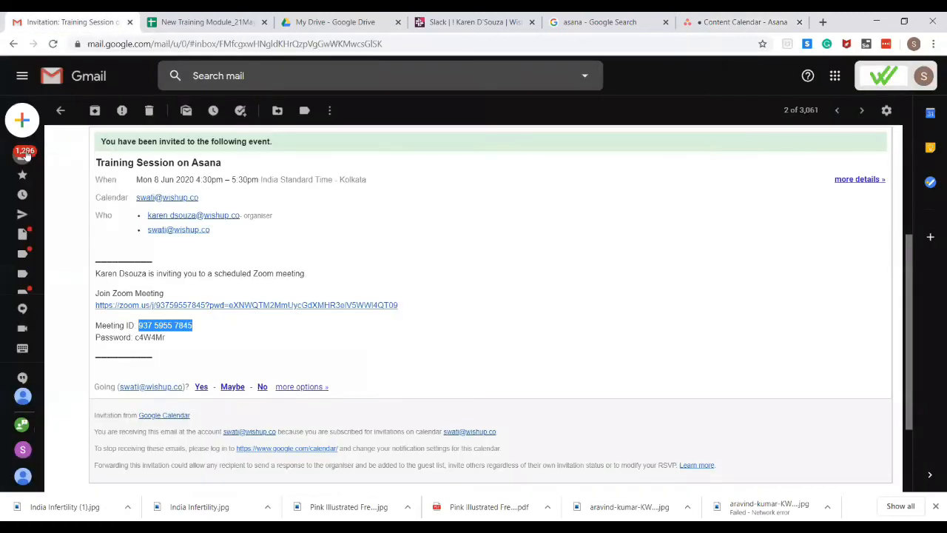
click(13, 155)
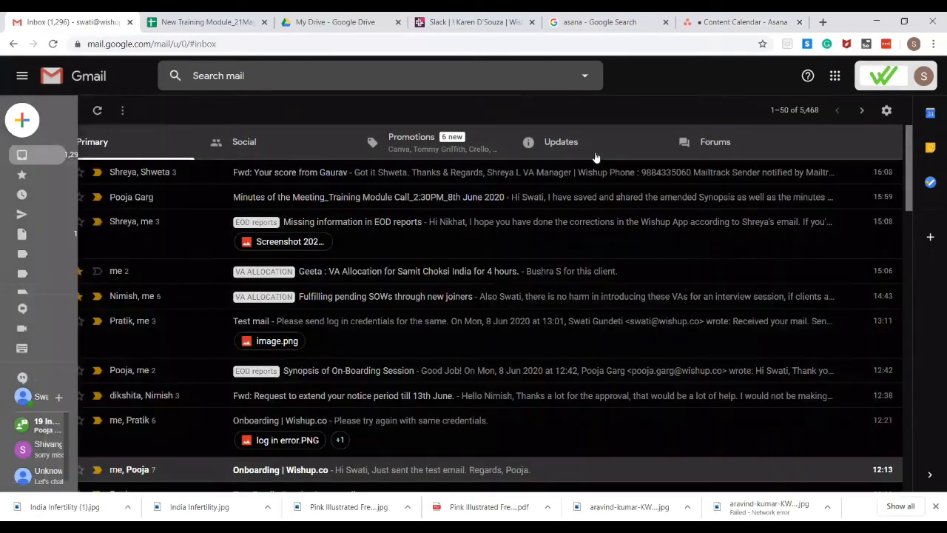
click(596, 152)
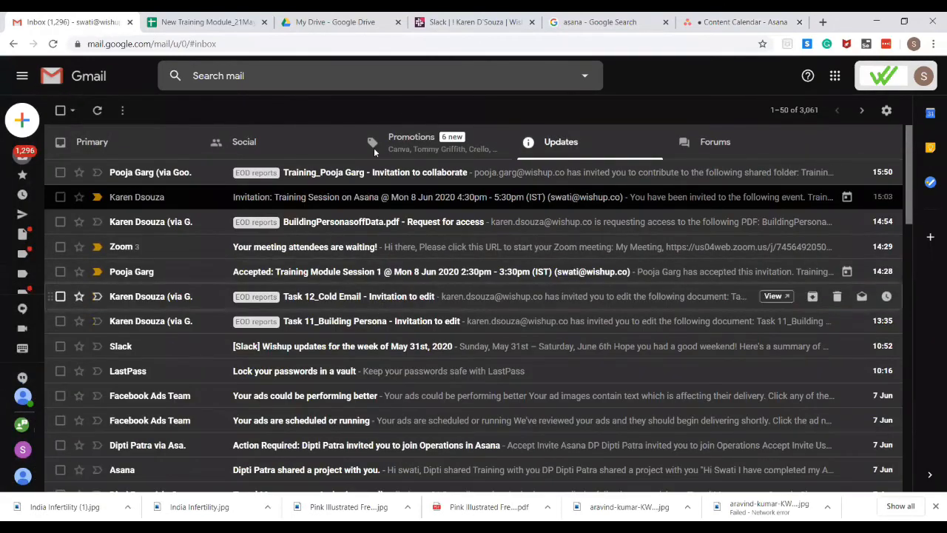
Search mail for 'asana' (about 199 conversations), then return to the Asana Content Calendar
click(376, 77)
text(asana)
key(Return)
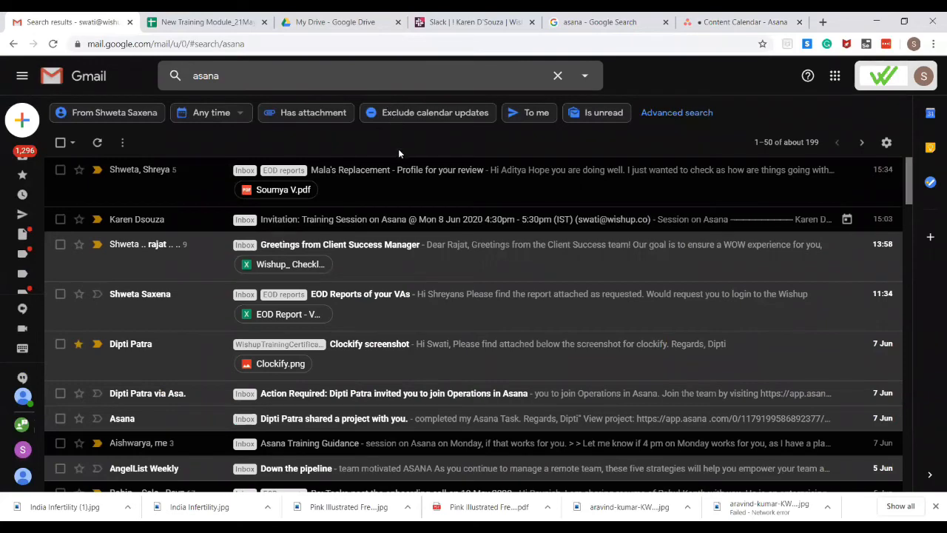
click(767, 15)
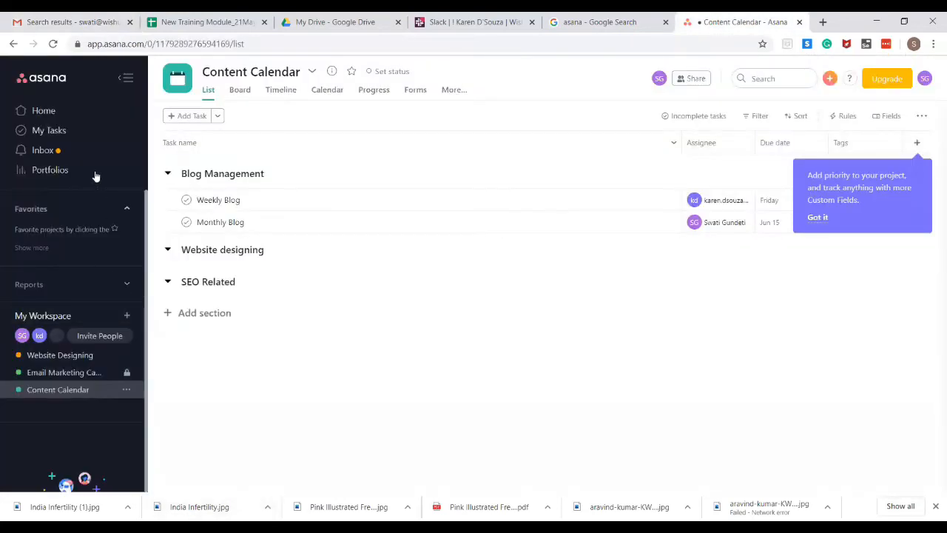
Hide the sidebar and return to the Email Marketing Campaign board, previewing the 'Launch the campaign:' task
click(132, 75)
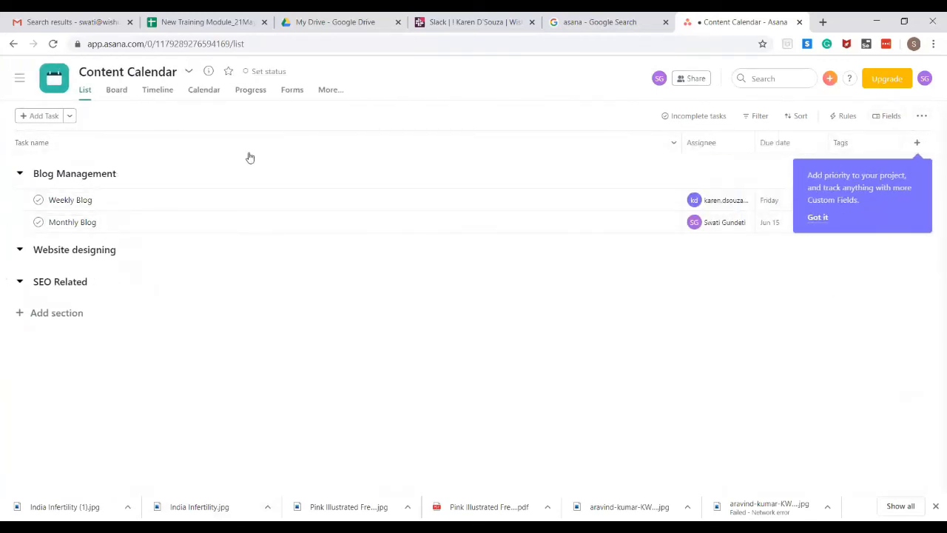
click(13, 44)
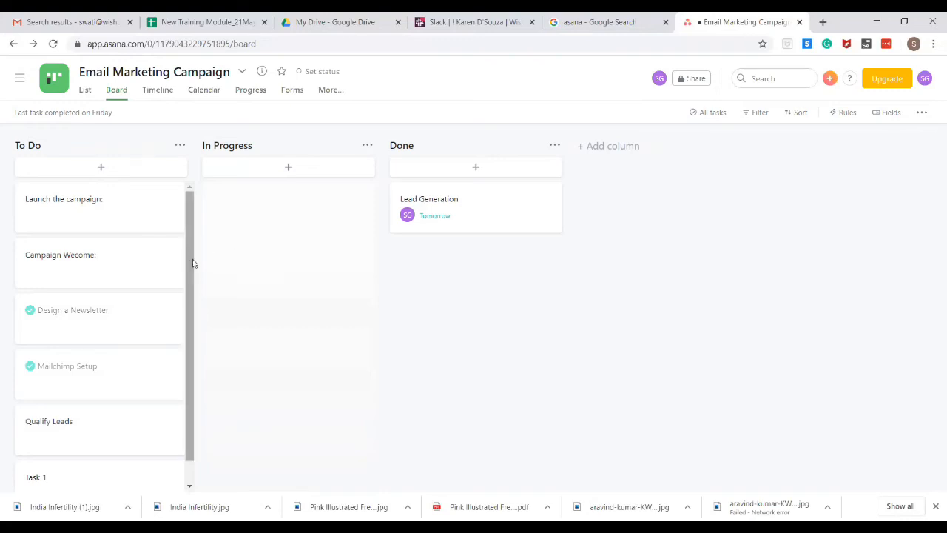
click(133, 207)
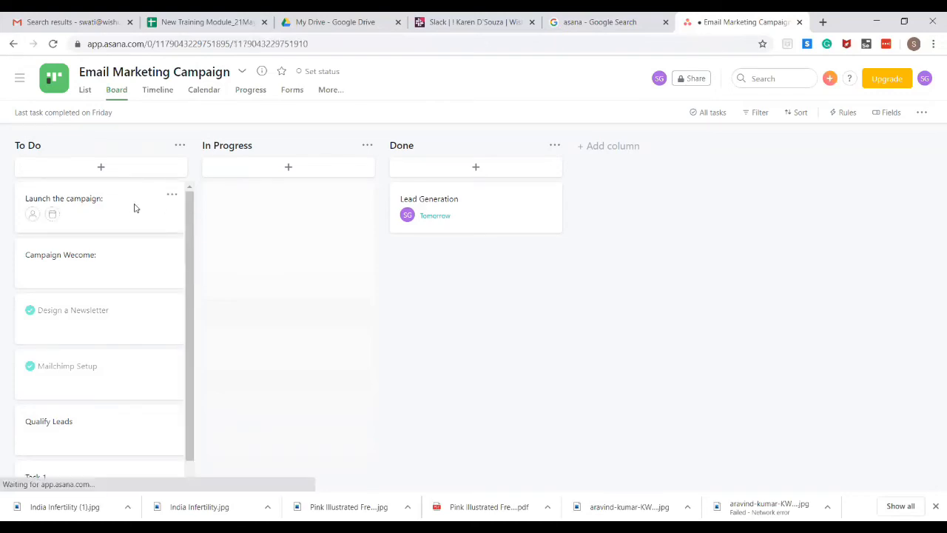
click(737, 97)
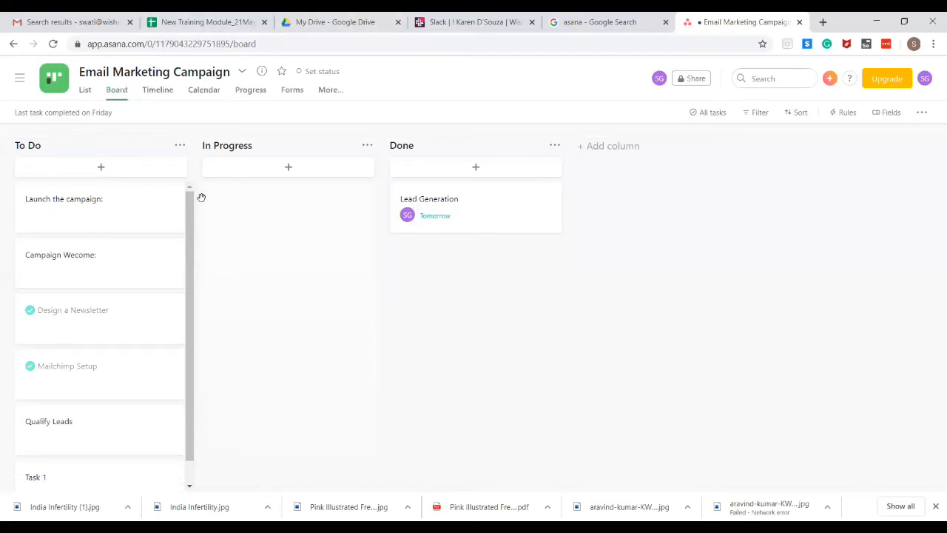
Drag a card on the board, then show the project in List view
drag(191, 208, 192, 271)
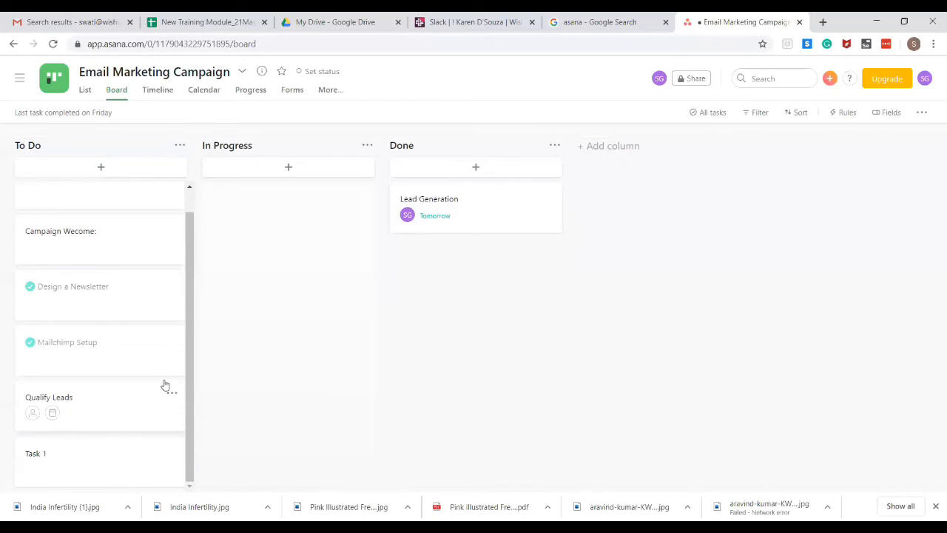
scroll(188, 399, up, 1)
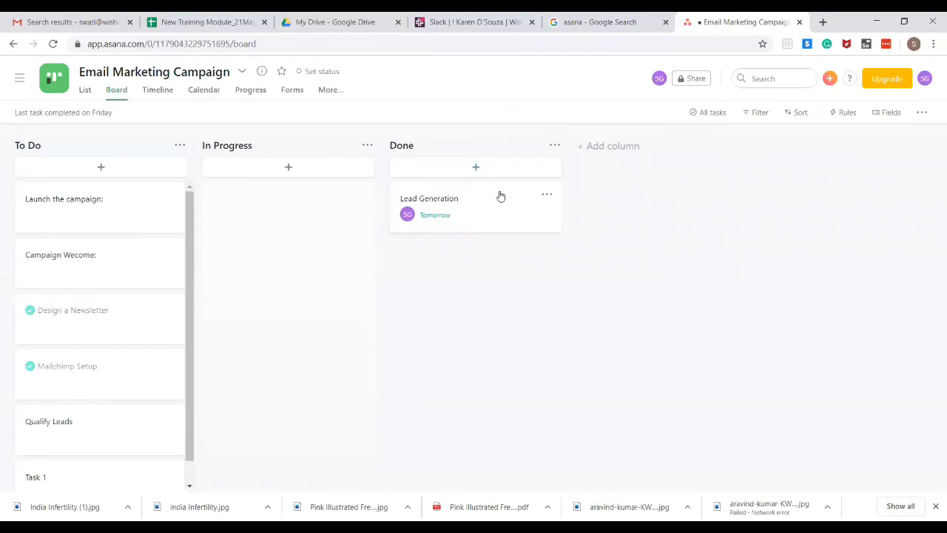
click(83, 96)
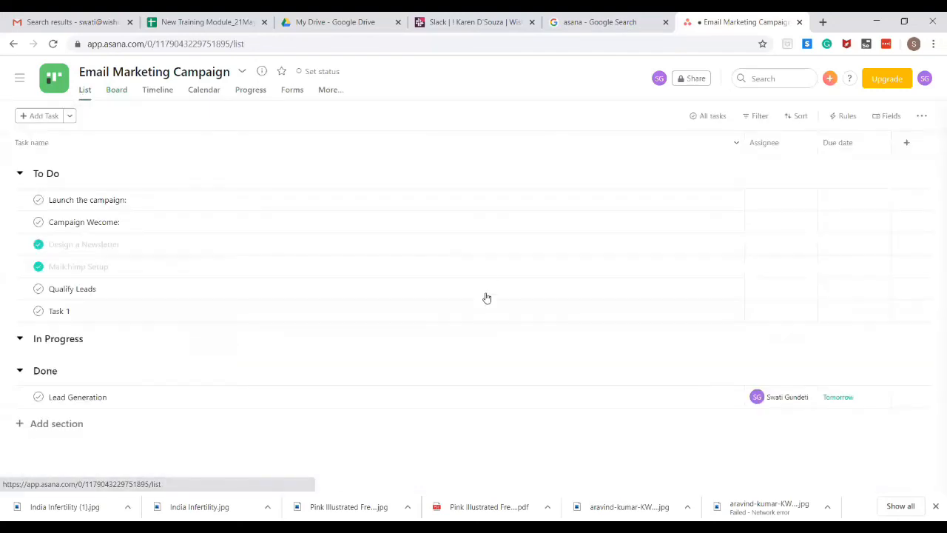
Reopen the sidebar and show the details panel for 'Launch the campaign:'
click(20, 77)
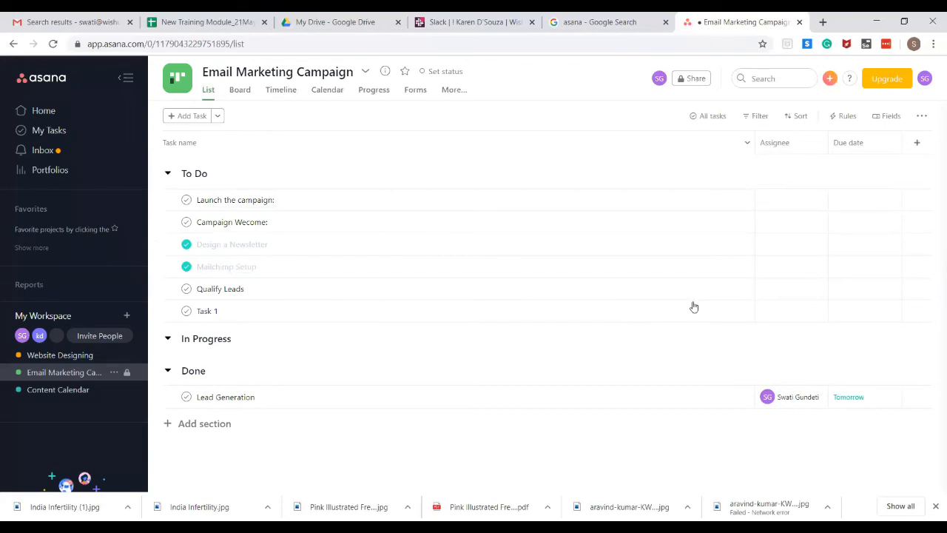
click(729, 201)
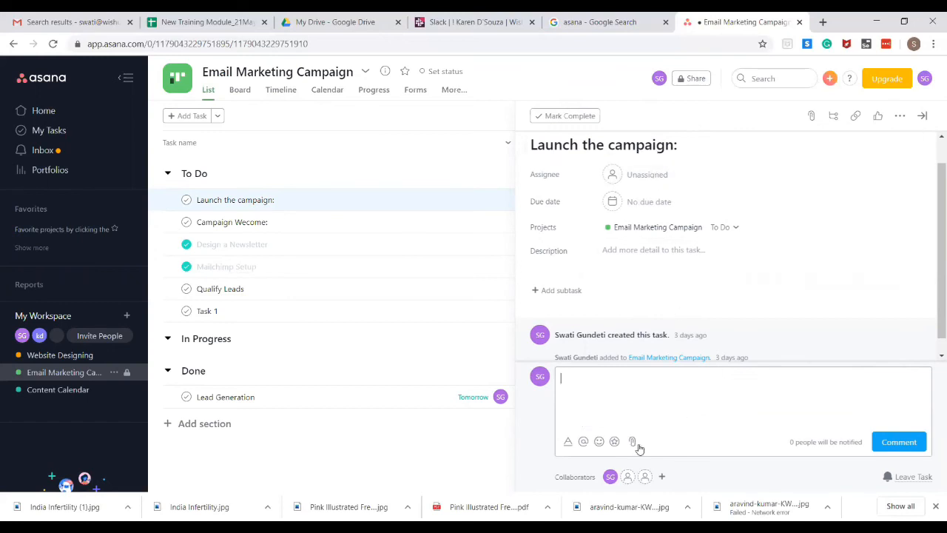
Dismiss the empty comment, mark 'Launch the campaign:' complete and start a blank subtask
click(934, 354)
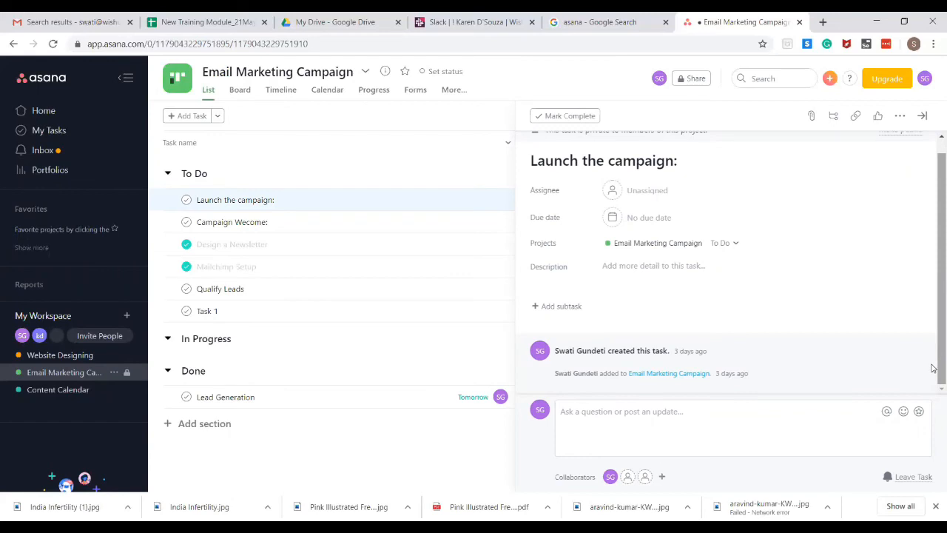
click(581, 117)
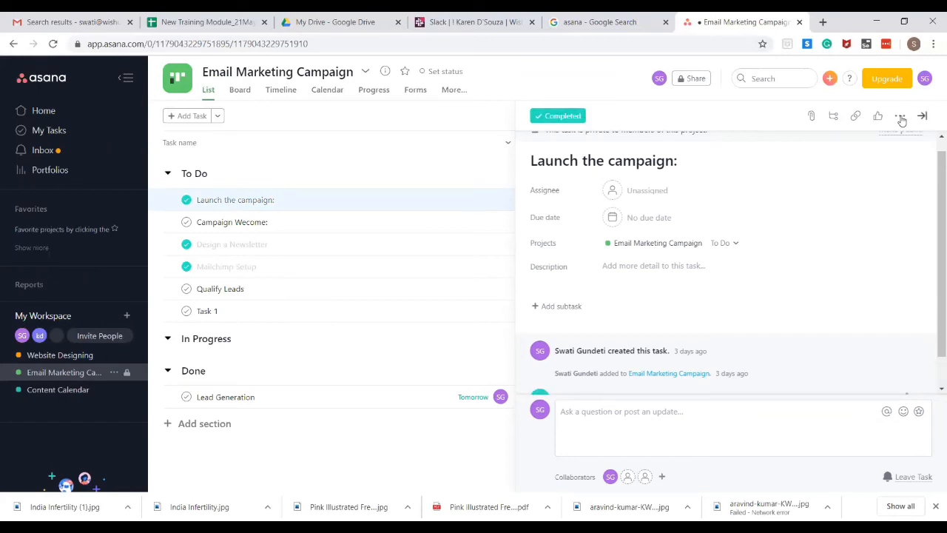
click(834, 117)
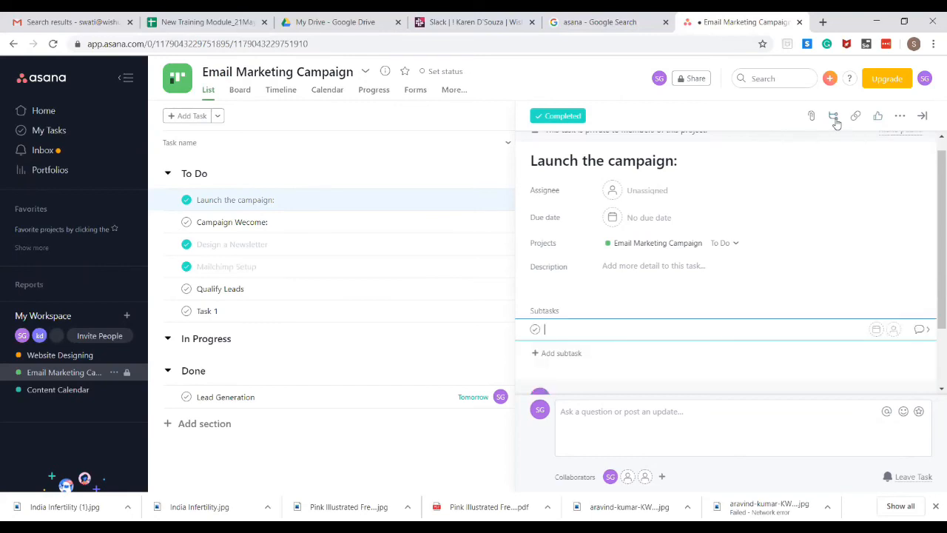